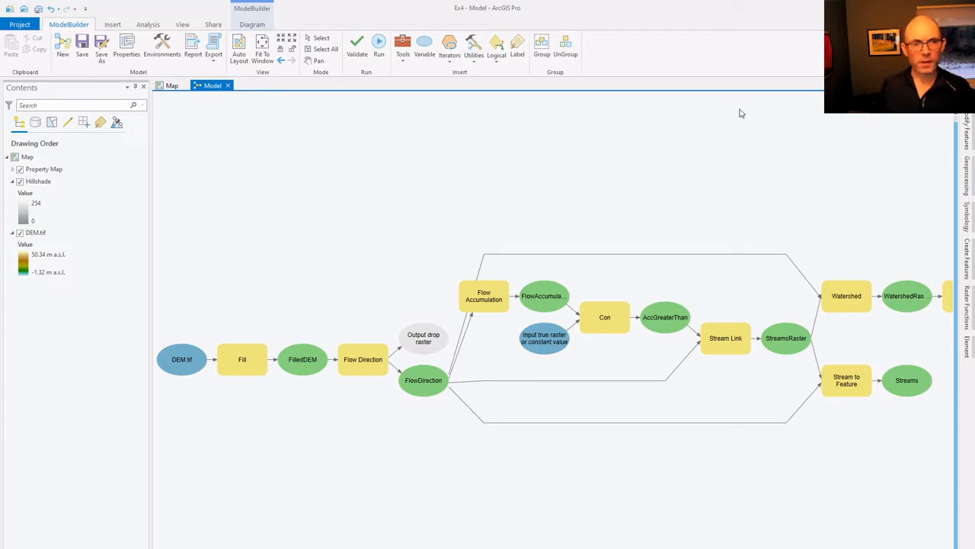
# Save a copy of the model as StreamModel in the Ex4.tbx toolbox
pyautogui.click(102, 54)
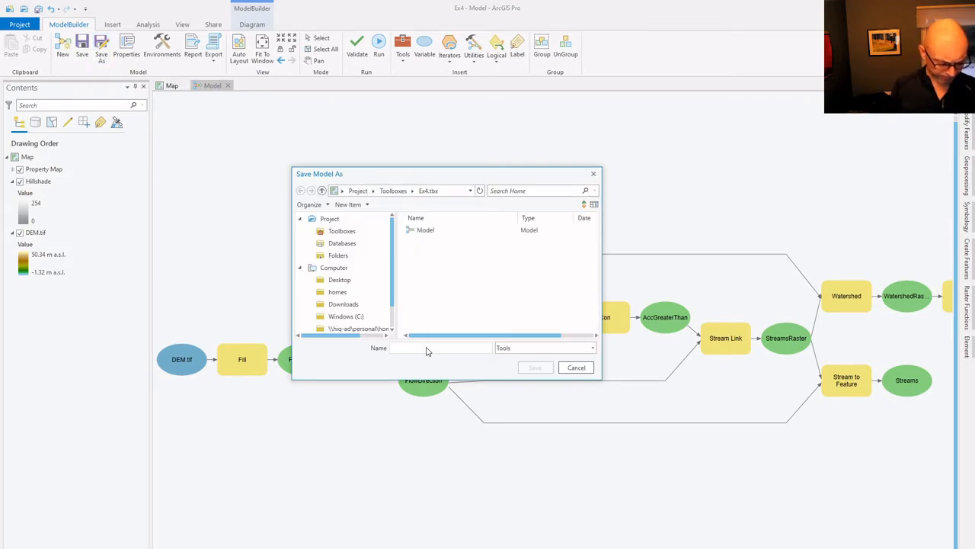
pyautogui.click(427, 350)
pyautogui.write('StreamM')
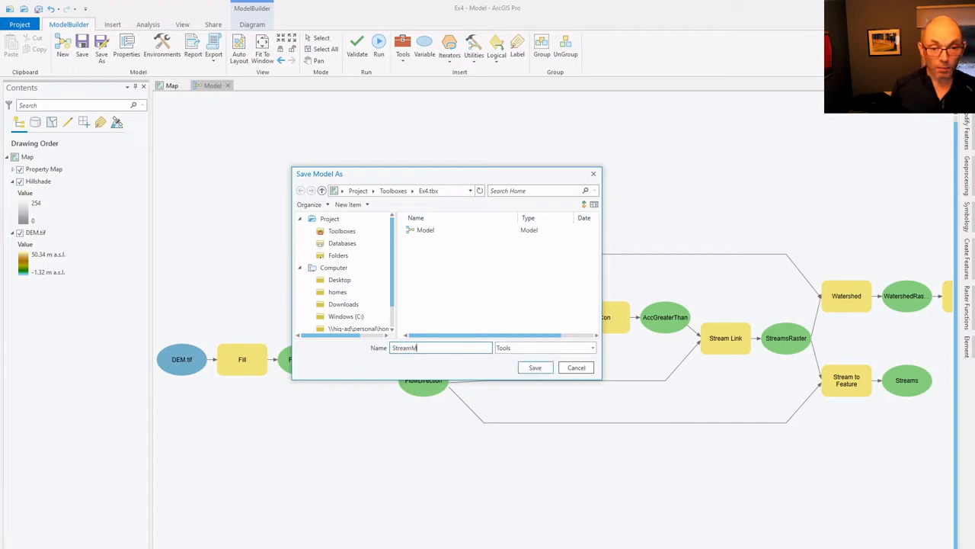
pyautogui.write('odel')
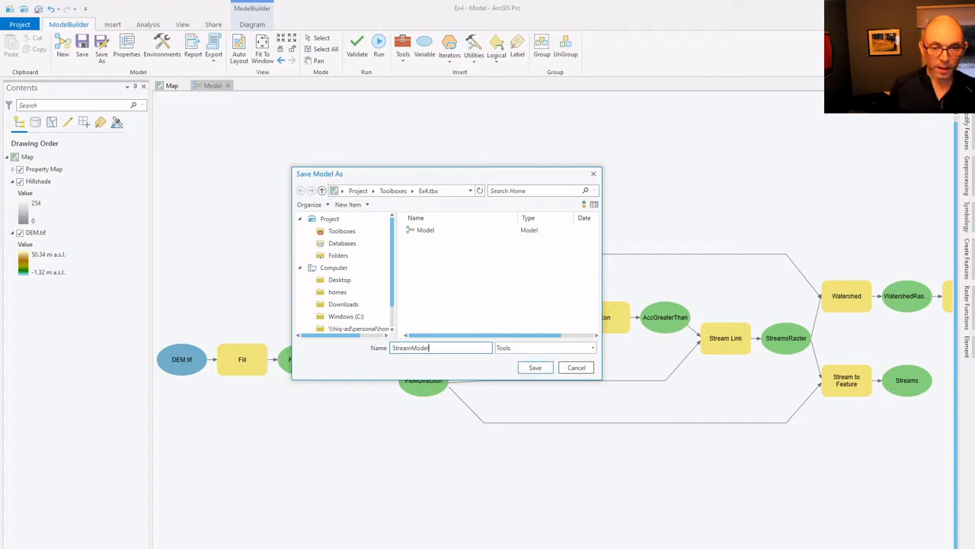
pyautogui.press('Return')
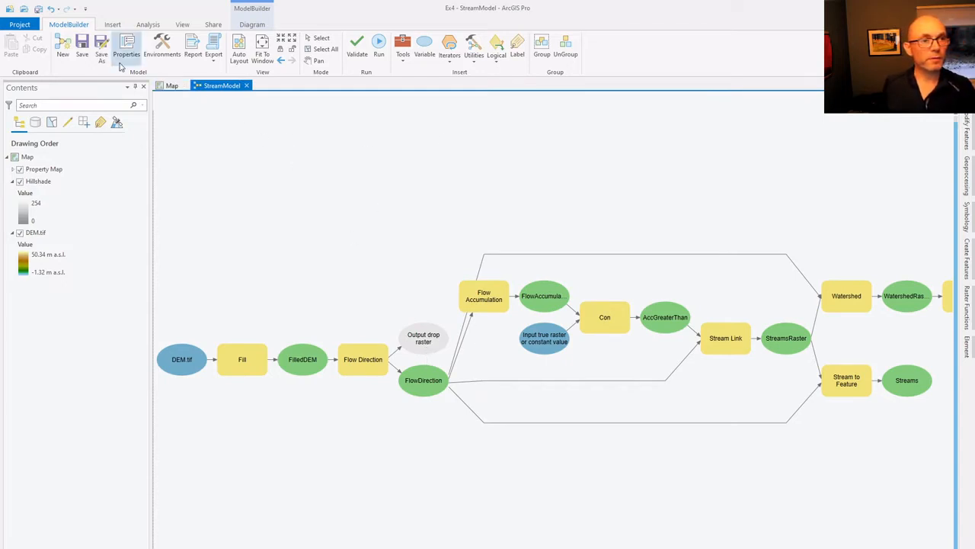
pyautogui.click(81, 47)
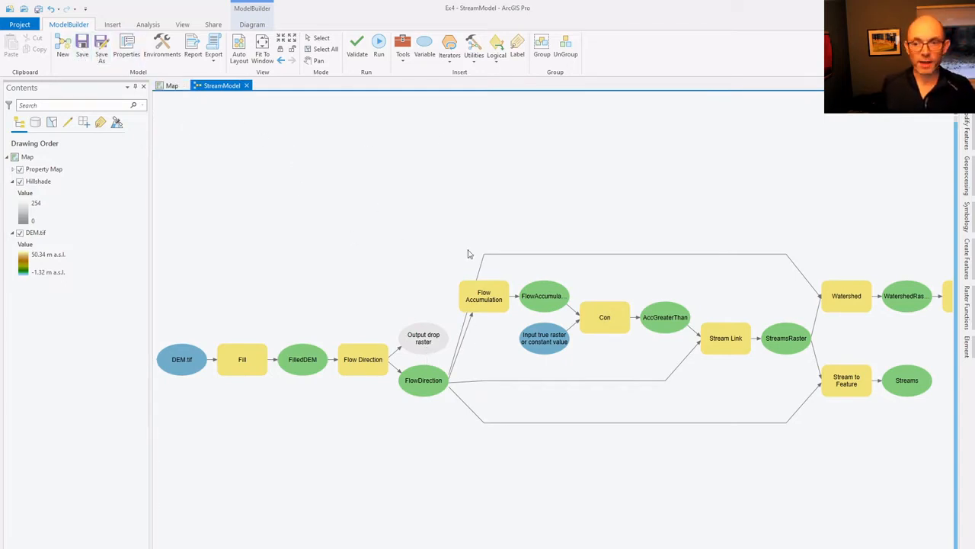
# Delete the Watershed tool and the Raster to Polygon tool that follows it from the model, together with their outputs
pyautogui.click(850, 306)
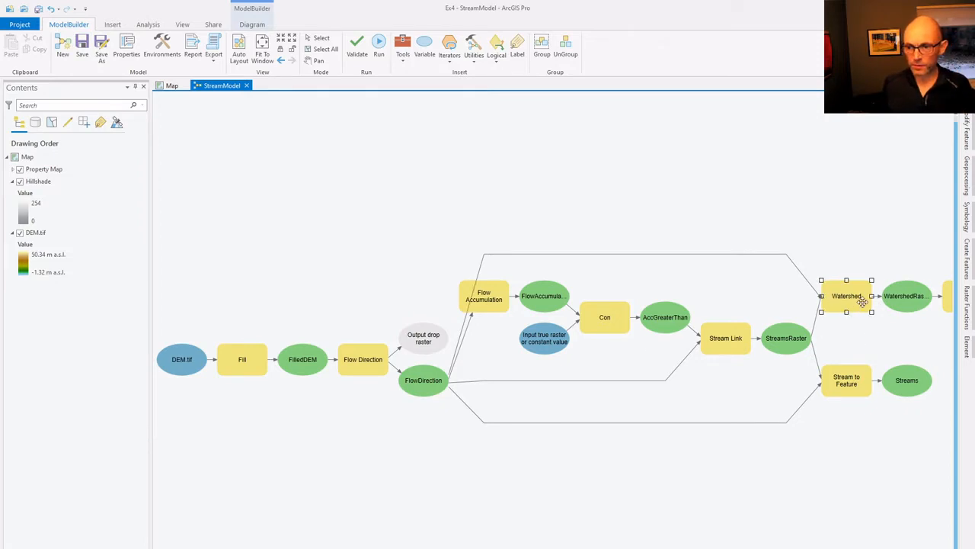
pyautogui.keyDown('ctrl'); pyautogui.click(945, 301); pyautogui.keyUp('ctrl')
pyautogui.keyDown('ctrl'); pyautogui.click(884, 299); pyautogui.keyUp('ctrl')
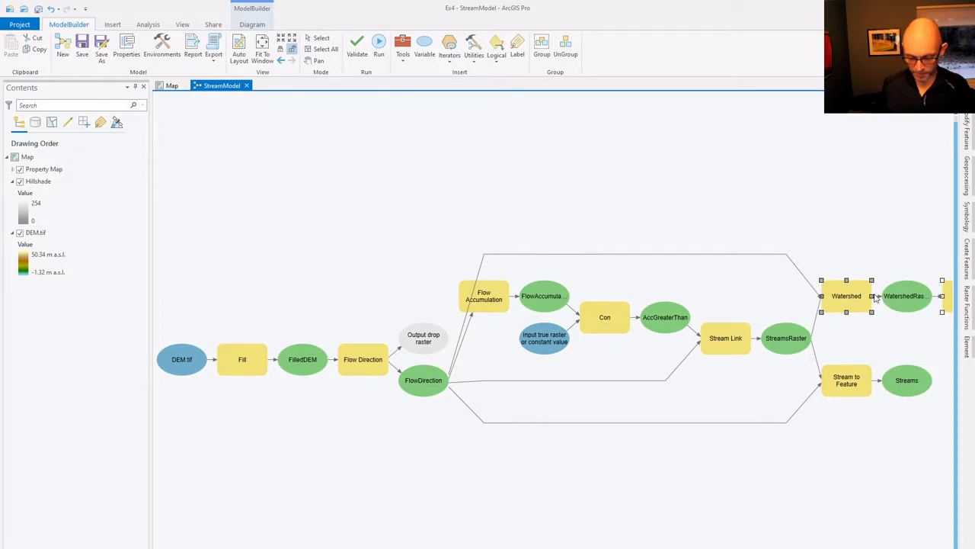
pyautogui.press('Delete')
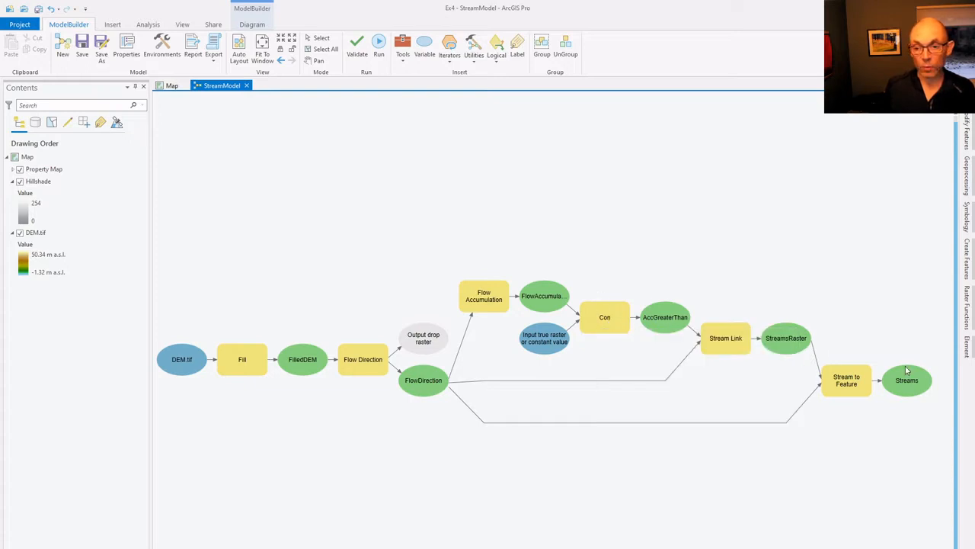
# Switch to the exercise page in the browser and read the "Altering the model" instructions on parameterising the Con expression
pyautogui.moveTo(610, 316)
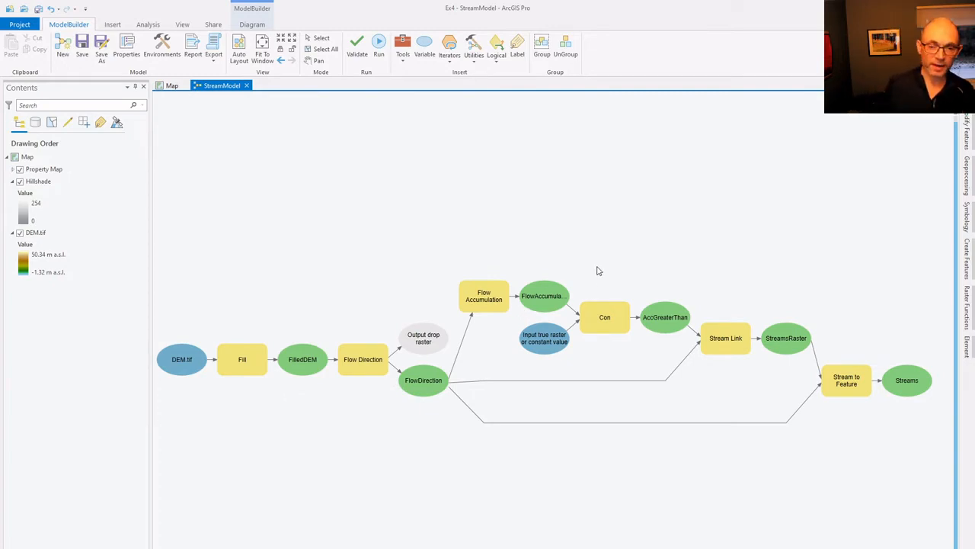
pyautogui.hotkey('alt', 'Tab')
pyautogui.hotkey('alt', 'Tab')
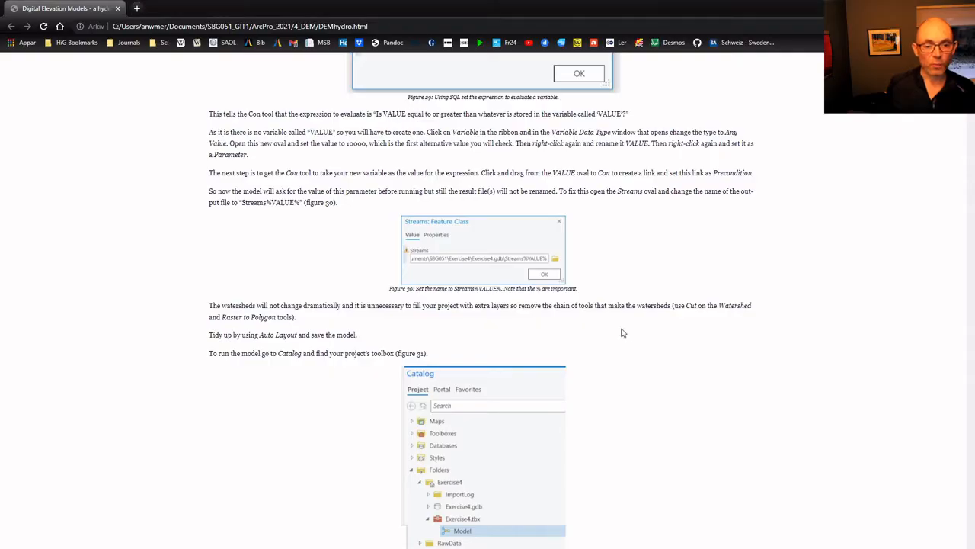
pyautogui.scroll(3, 609, 357)
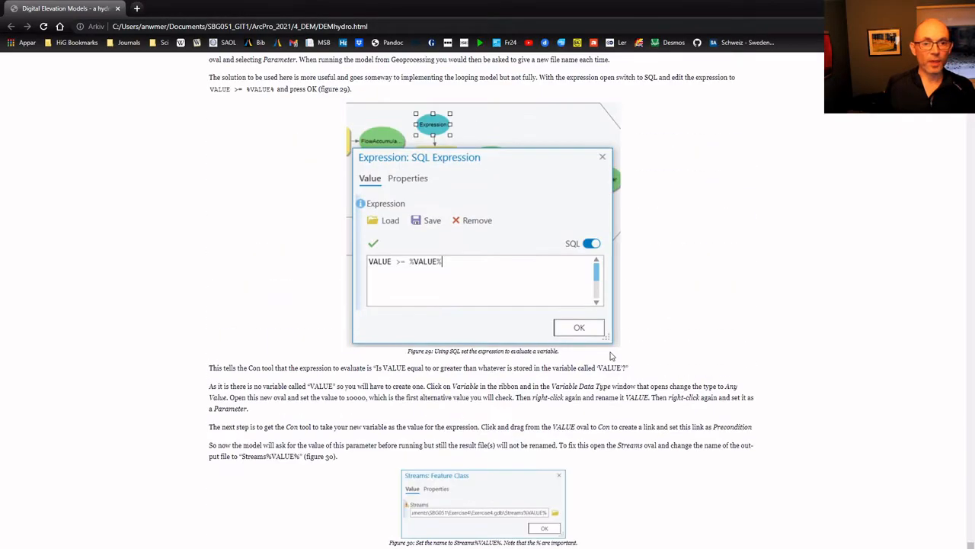
pyautogui.scroll(-1, 613, 359)
pyautogui.scroll(2, 617, 359)
pyautogui.scroll(2, 619, 360)
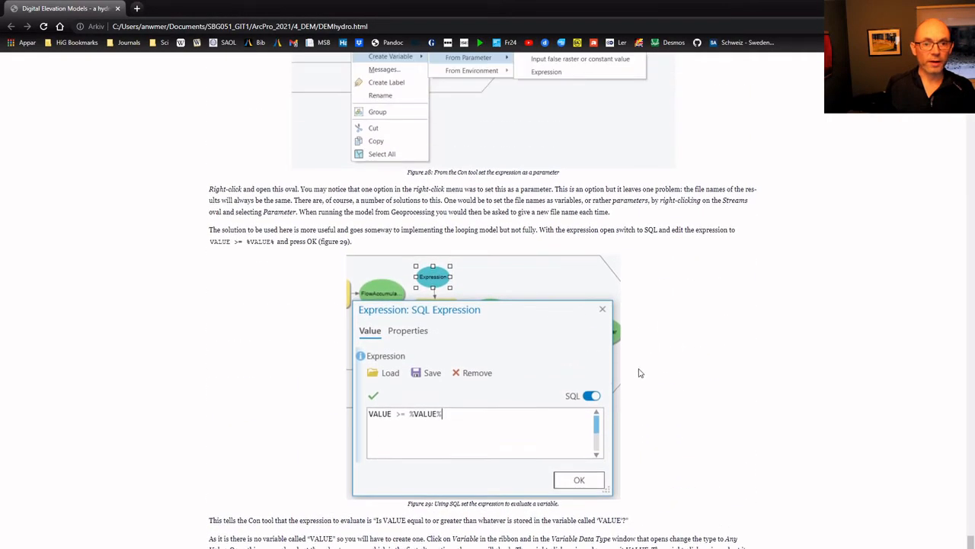
pyautogui.scroll(2, 660, 388)
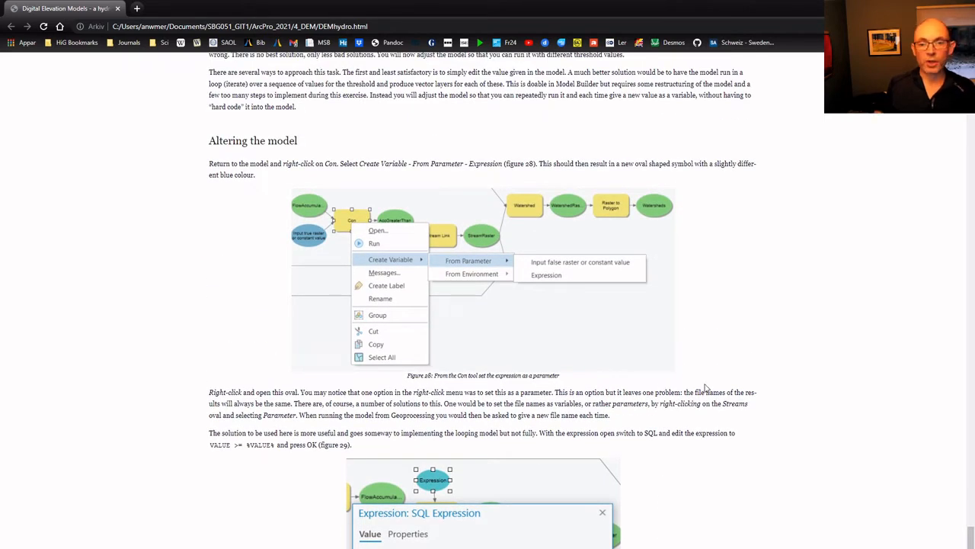
# Return to ArcGIS Pro, create a variable from the Con tool's Expression parameter and place it directly above Con
pyautogui.hotkey('alt', 'Tab')
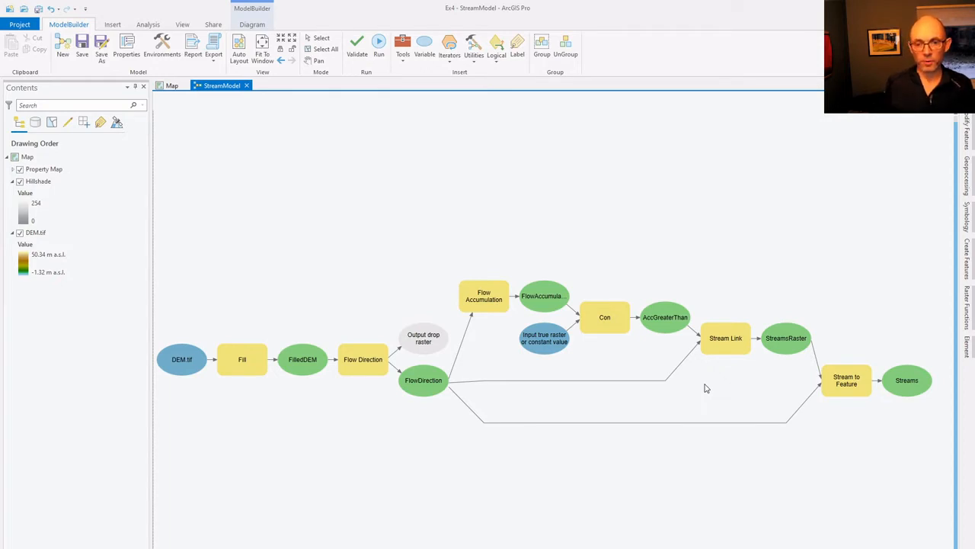
pyautogui.click(608, 312)
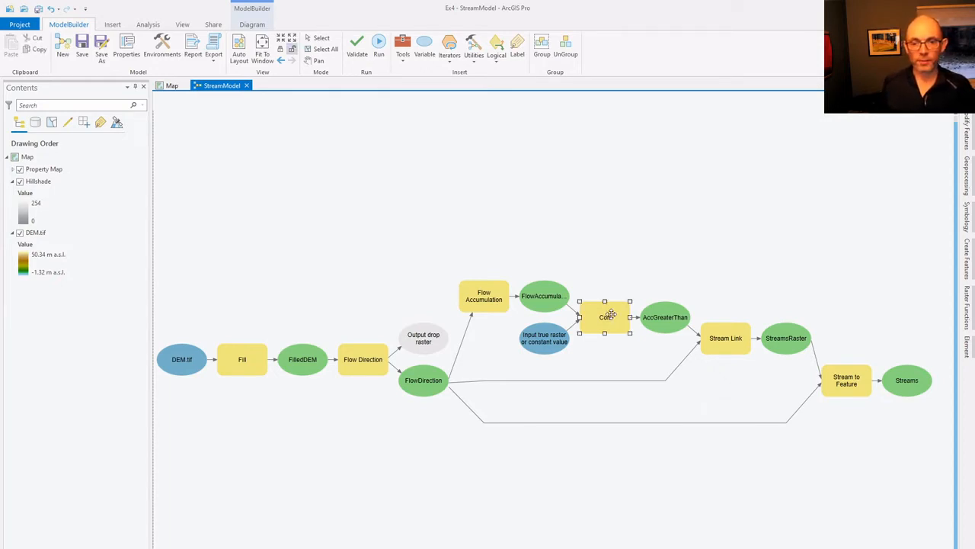
pyautogui.rightClick(611, 316)
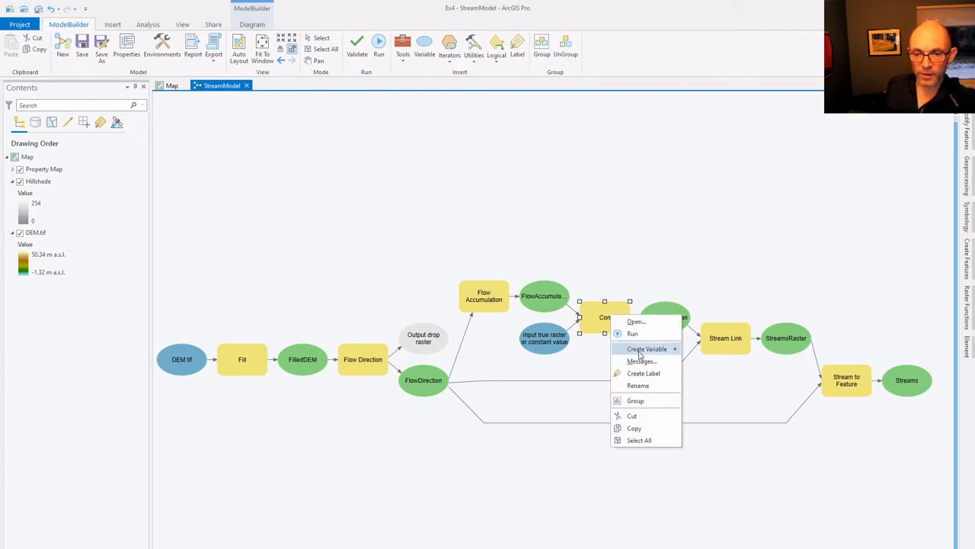
pyautogui.moveTo(640, 351)
pyautogui.moveTo(712, 352)
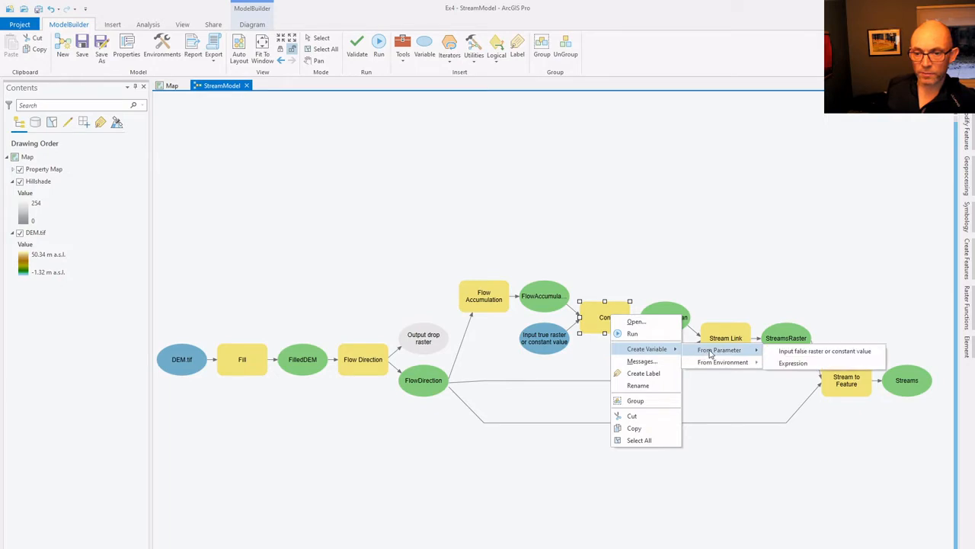
pyautogui.click(800, 365)
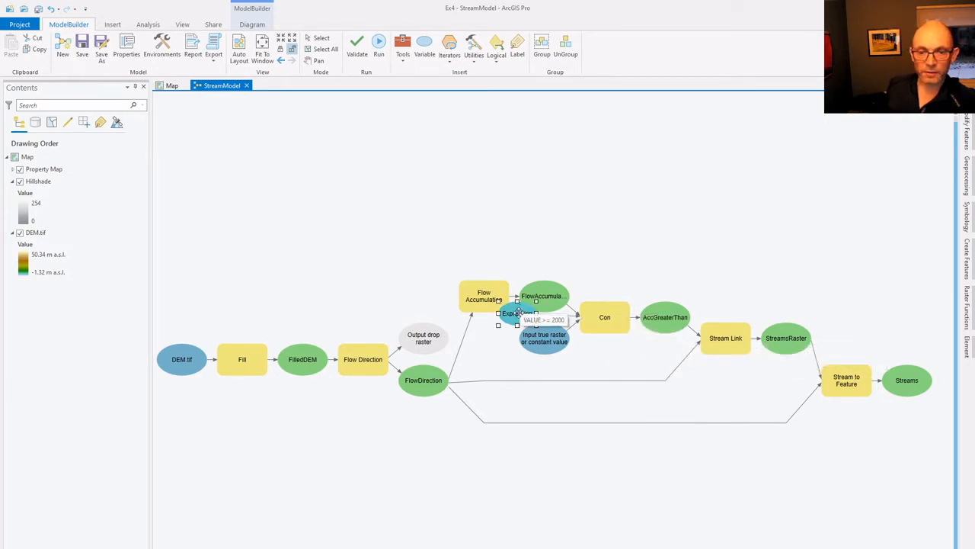
pyautogui.moveTo(518, 313); pyautogui.dragTo(608, 237)
# Switch the Expression variable to SQL mode and set it to VALUE >= %VALUE%
pyautogui.rightClick(609, 237)
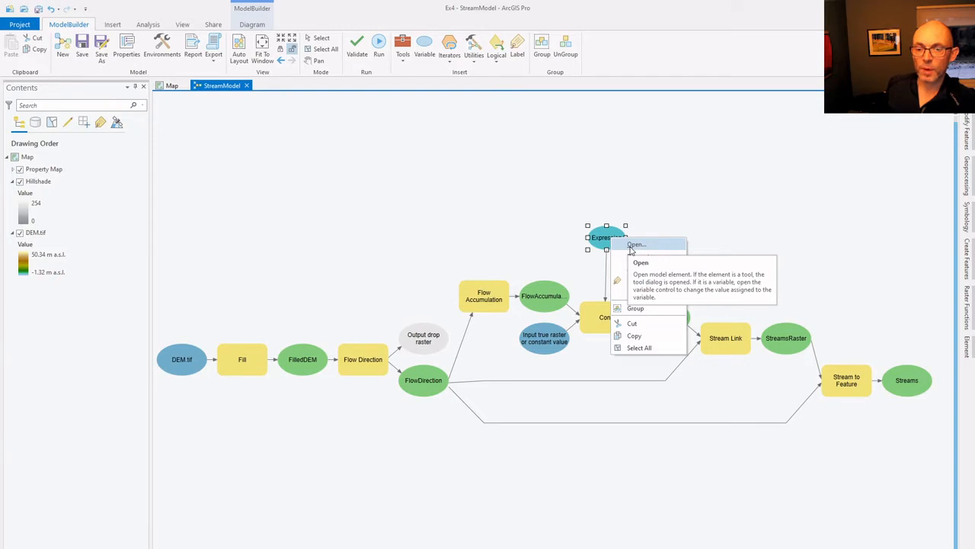
pyautogui.click(632, 245)
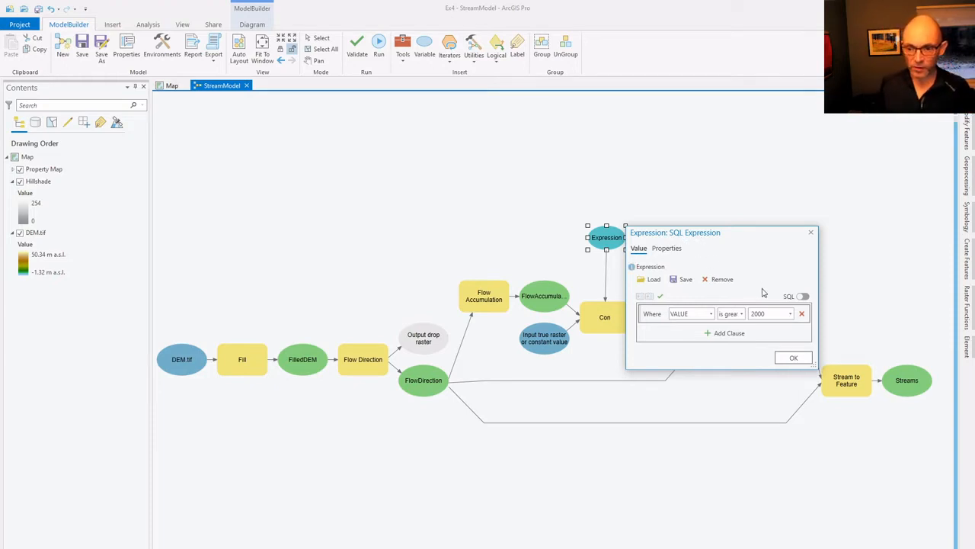
pyautogui.click(804, 296)
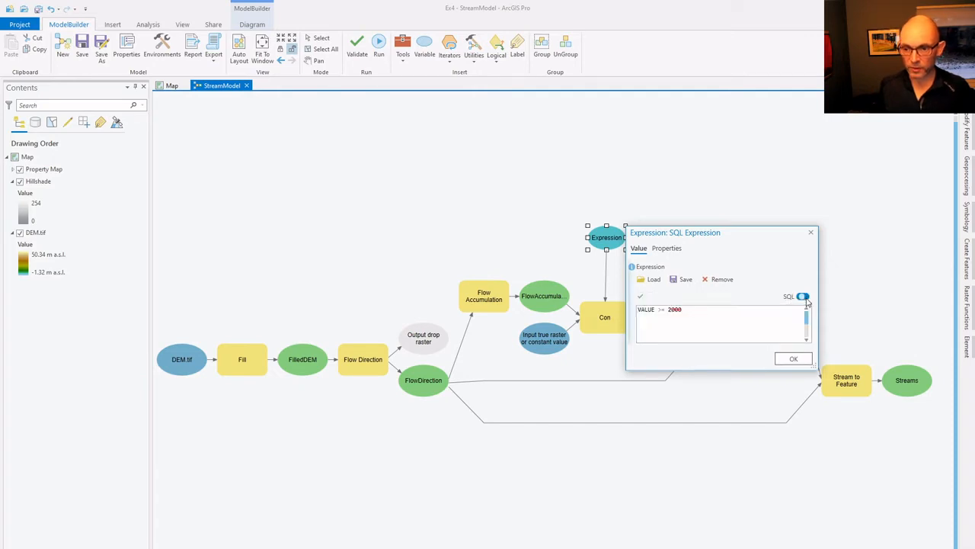
pyautogui.moveTo(684, 308); pyautogui.dragTo(669, 308)
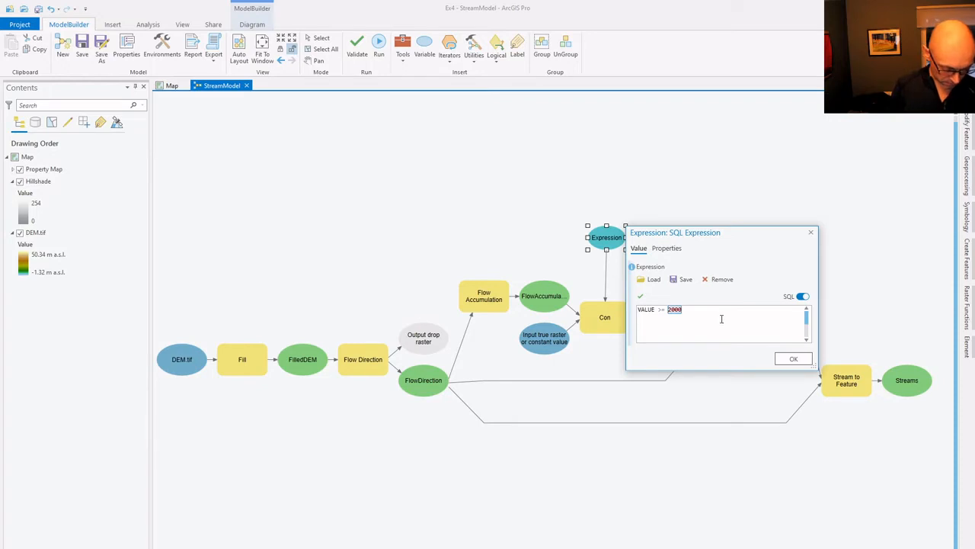
pyautogui.write('%VALUE')
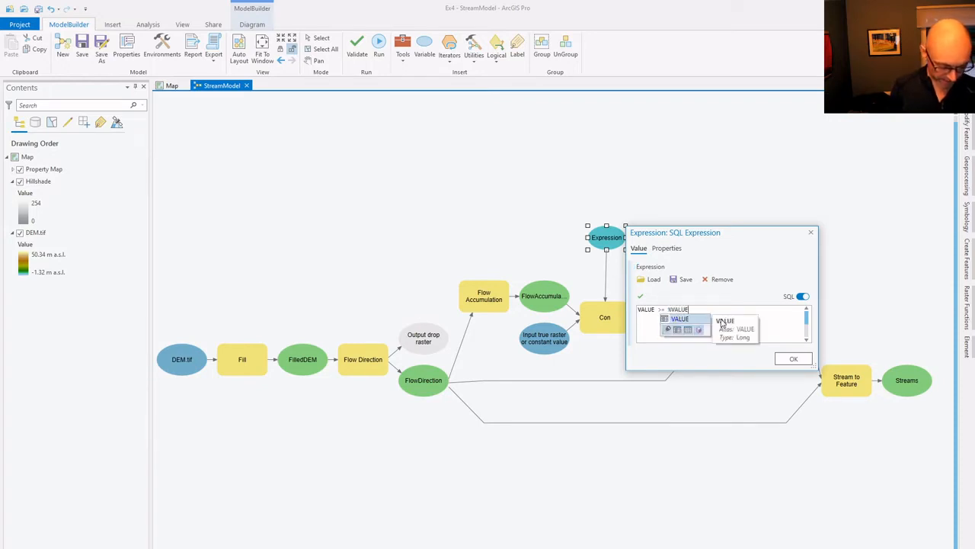
pyautogui.write('%')
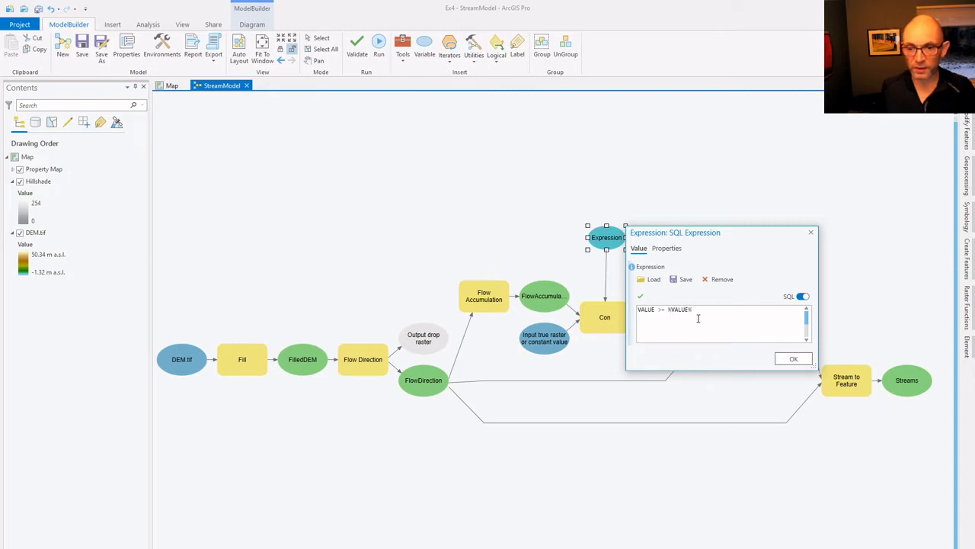
pyautogui.click(790, 360)
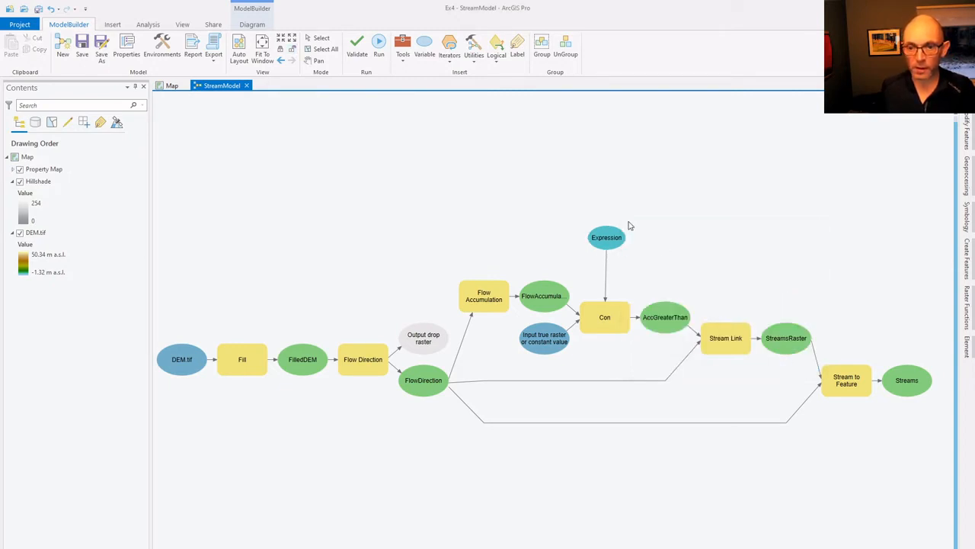
# Check the browser instructions for creating the variable, and add an Any Value variable to the ArcGIS Pro model, placed right of Expression
pyautogui.hotkey('alt', 'Tab')
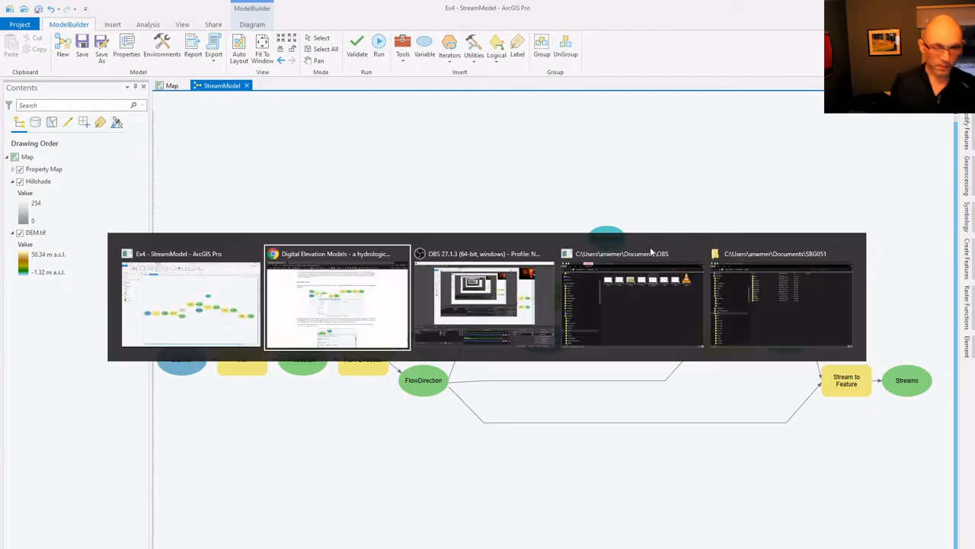
pyautogui.scroll(-3, 660, 421)
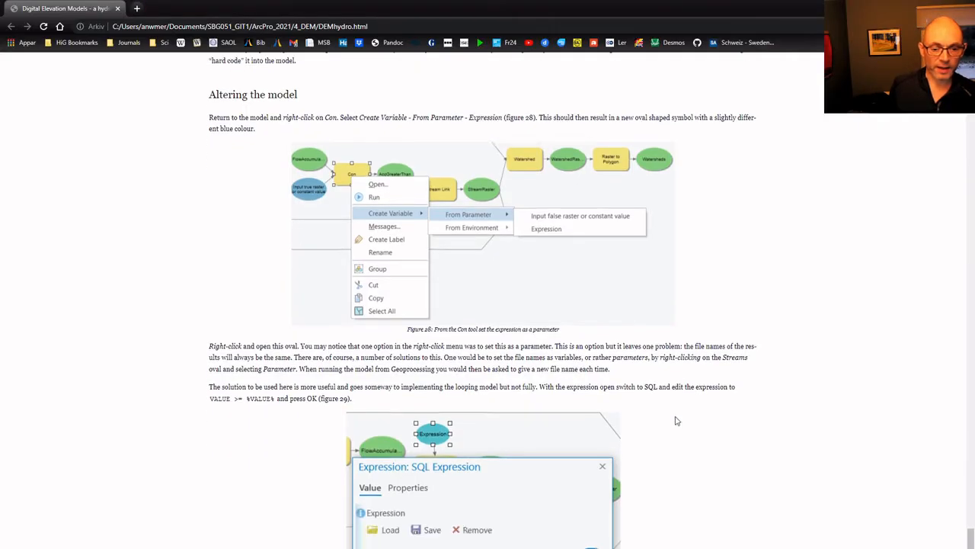
pyautogui.scroll(-2, 438, 367)
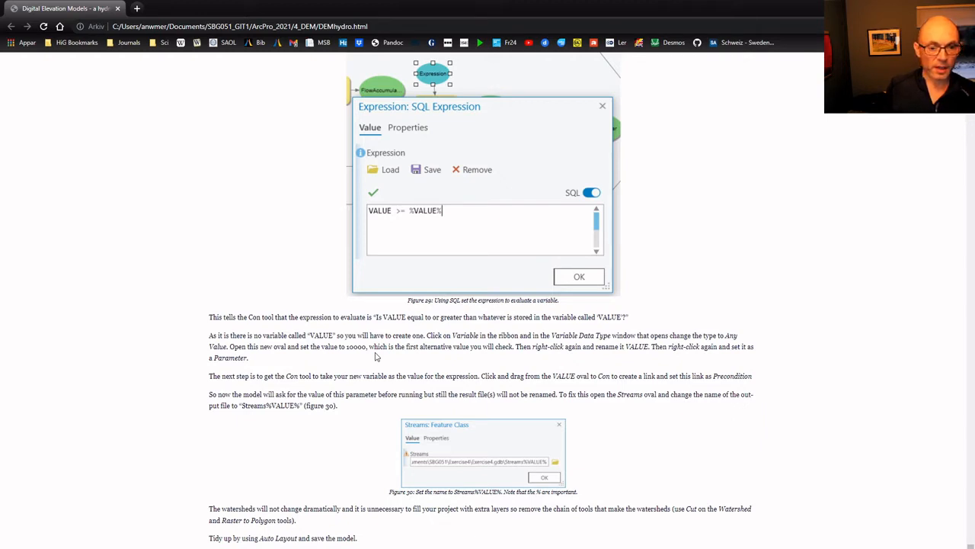
pyautogui.hotkey('alt', 'Tab')
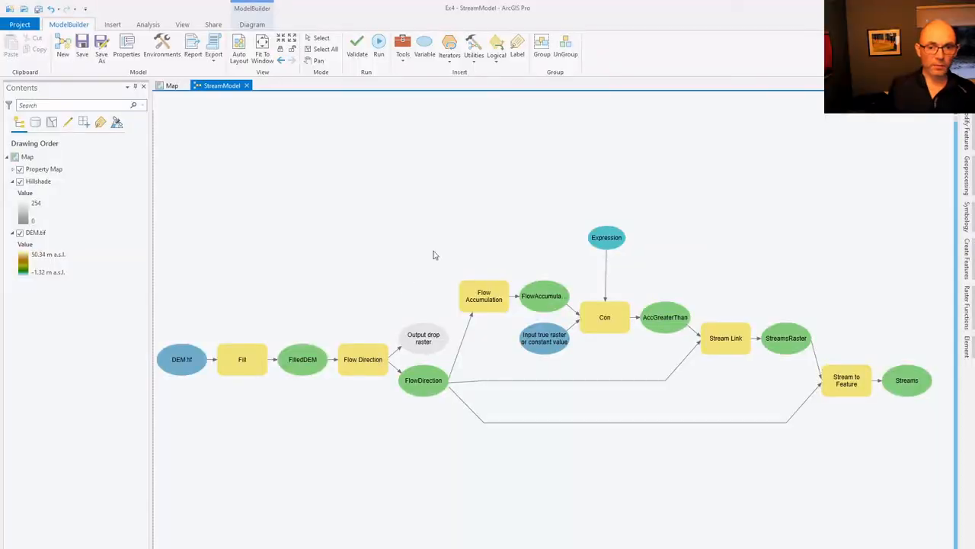
pyautogui.click(427, 53)
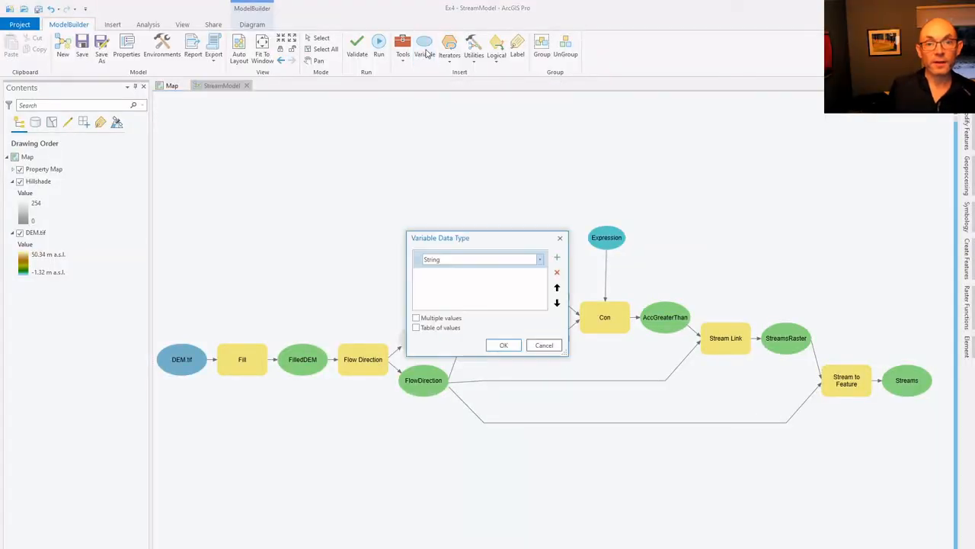
pyautogui.click(539, 262)
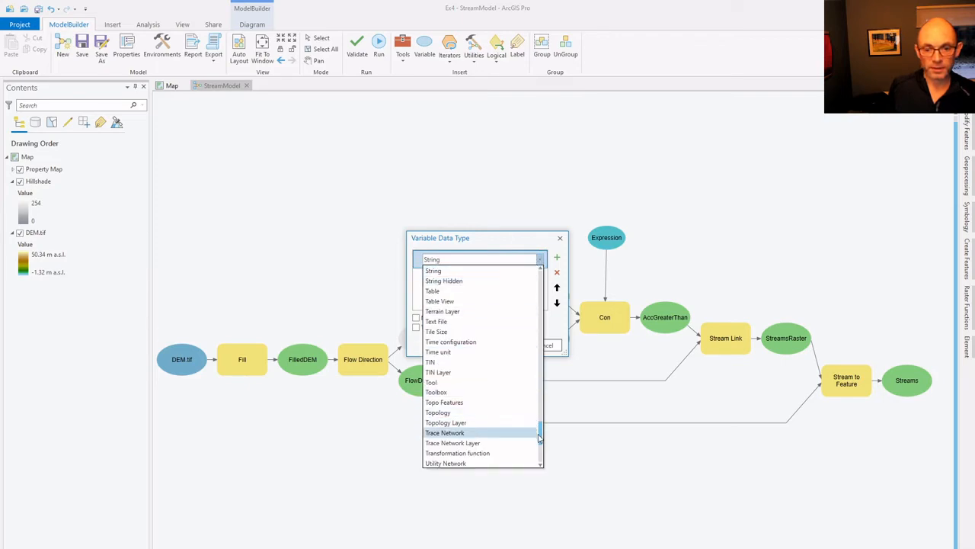
pyautogui.moveTo(540, 437); pyautogui.dragTo(541, 351)
pyautogui.moveTo(541, 320); pyautogui.dragTo(541, 274)
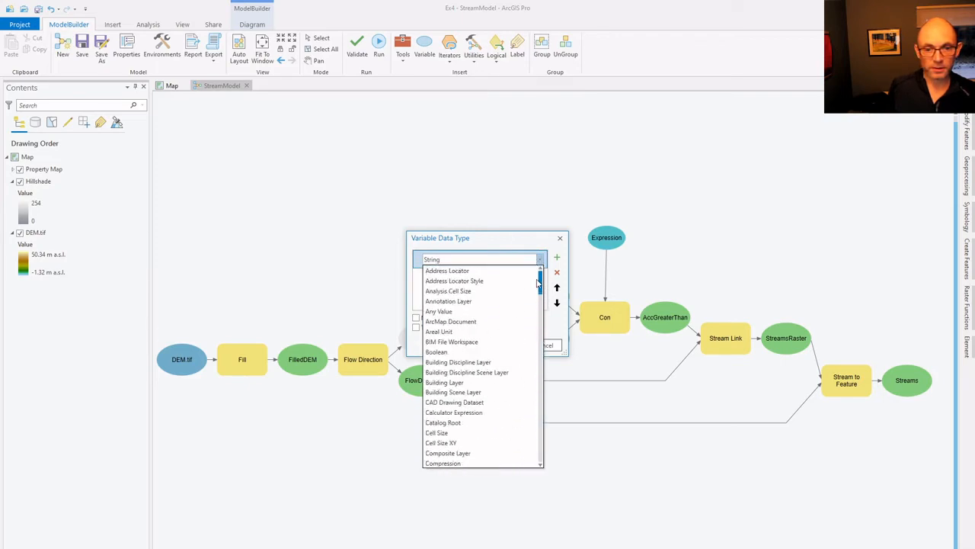
pyautogui.click(448, 312)
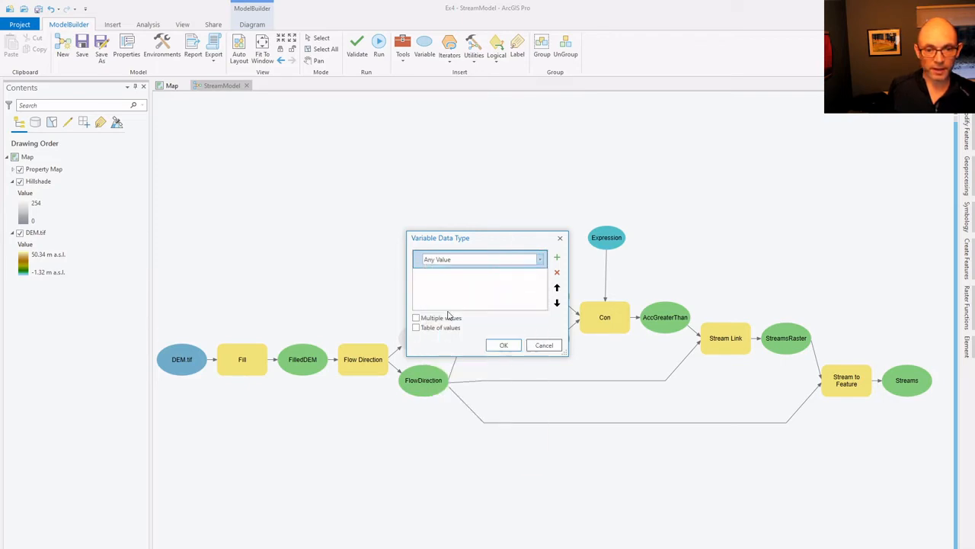
pyautogui.click(504, 345)
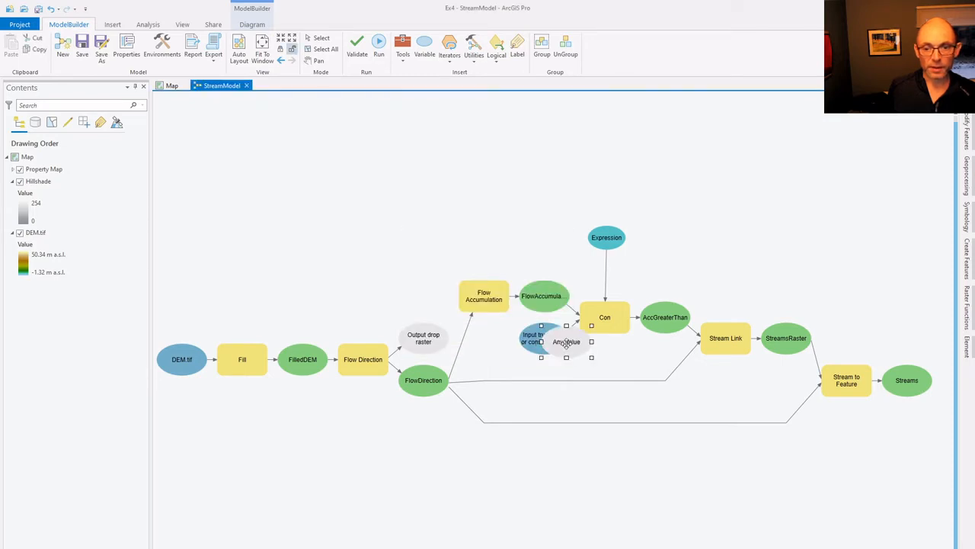
pyautogui.moveTo(567, 346); pyautogui.dragTo(689, 234)
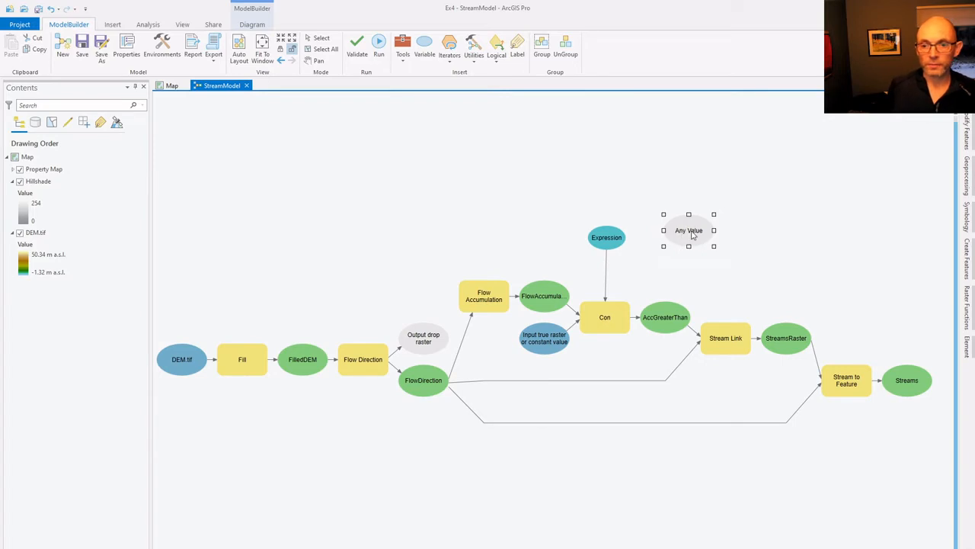
# Set the value of the new Any Value variable to 10000
pyautogui.rightClick(691, 231)
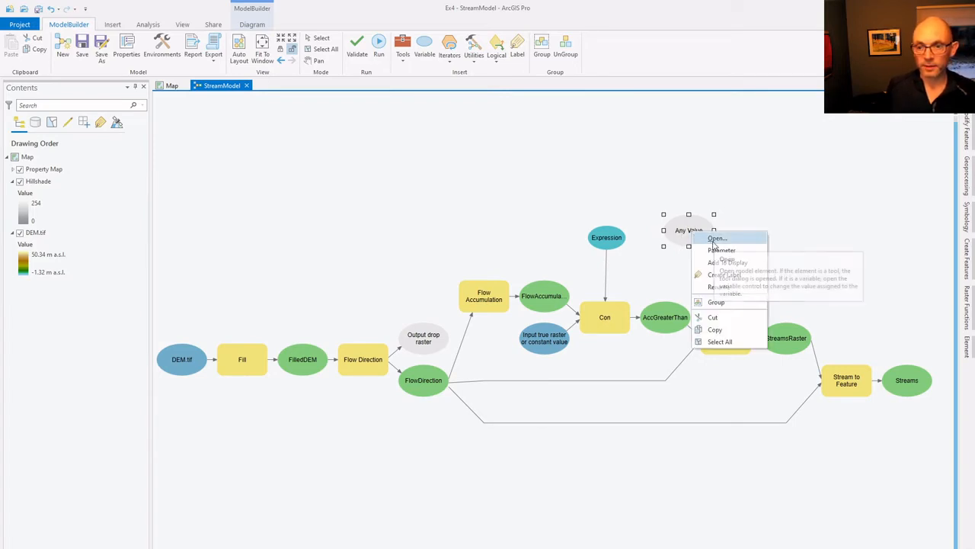
pyautogui.click(707, 240)
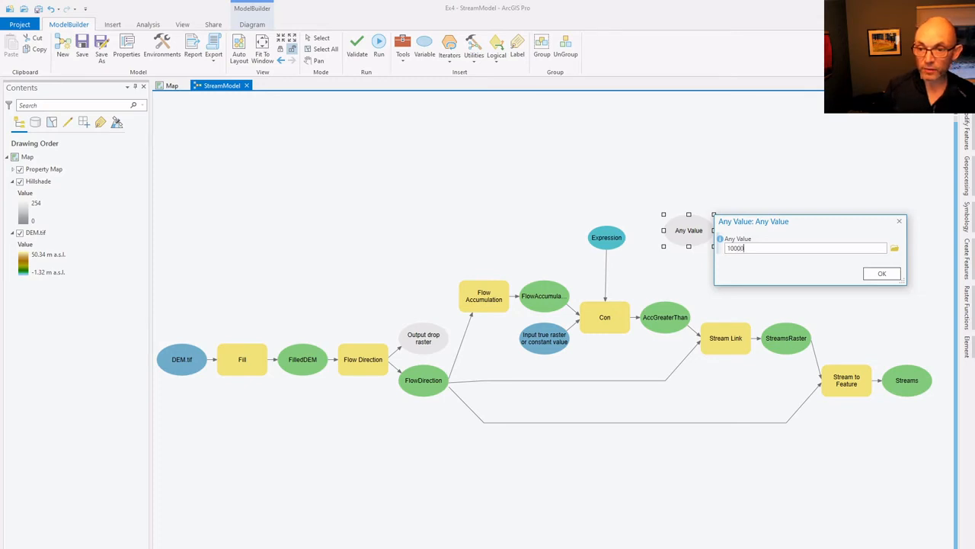
pyautogui.write('10000')
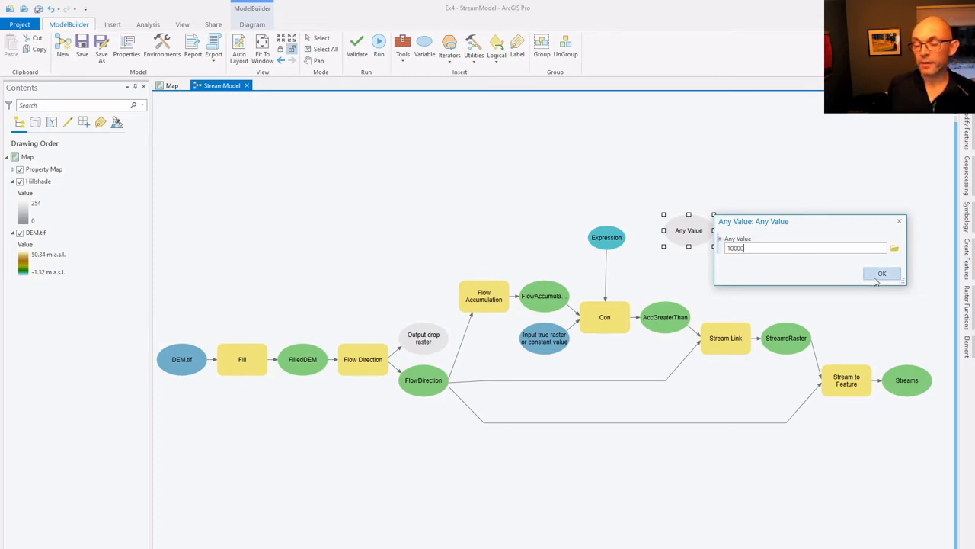
pyautogui.click(881, 273)
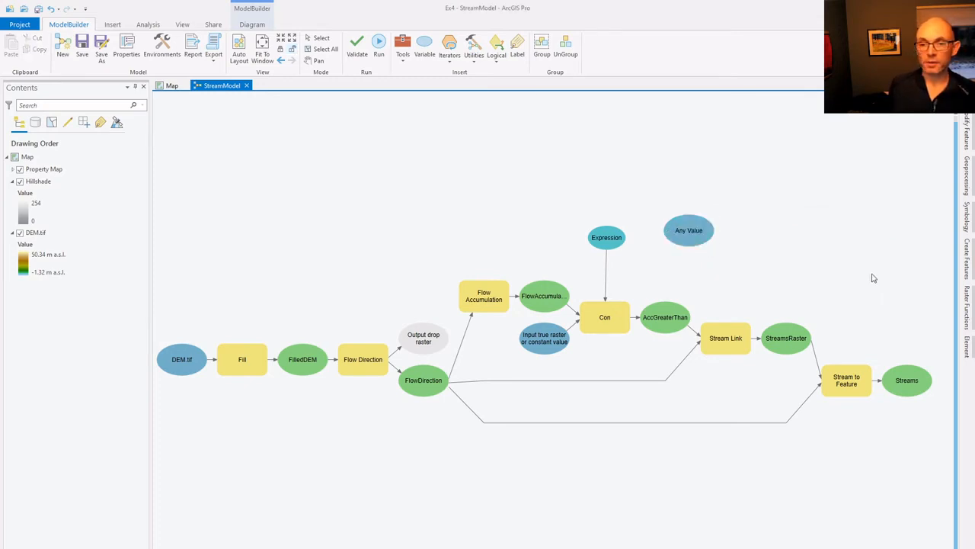
# Rename the Any Value variable to VALUE
pyautogui.rightClick(699, 233)
pyautogui.click(725, 287)
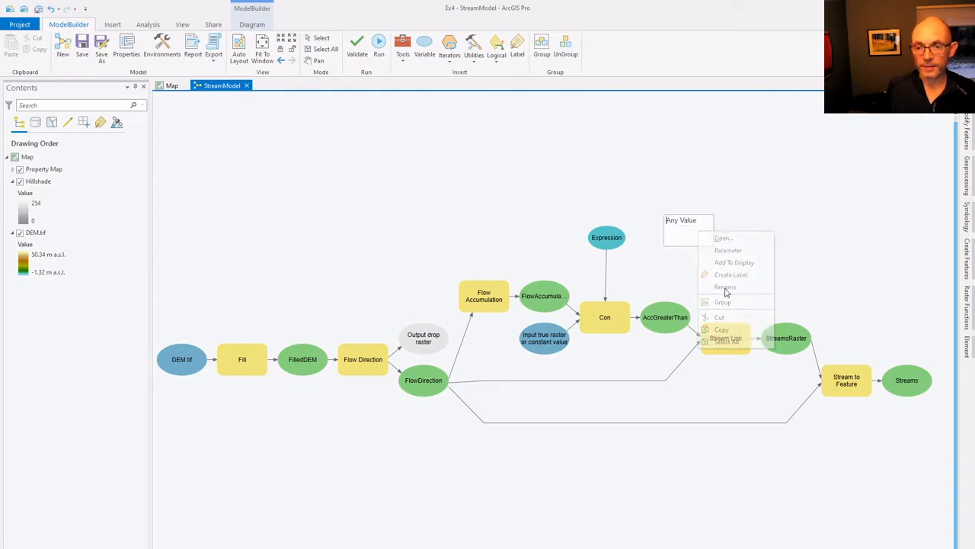
pyautogui.press('BackSpace')
pyautogui.press('BackSpace')
pyautogui.press('BackSpace')
pyautogui.press('BackSpace')
pyautogui.press('BackSpace')
pyautogui.press('BackSpace')
pyautogui.press('BackSpace')
pyautogui.press('BackSpace')
pyautogui.press('BackSpace')
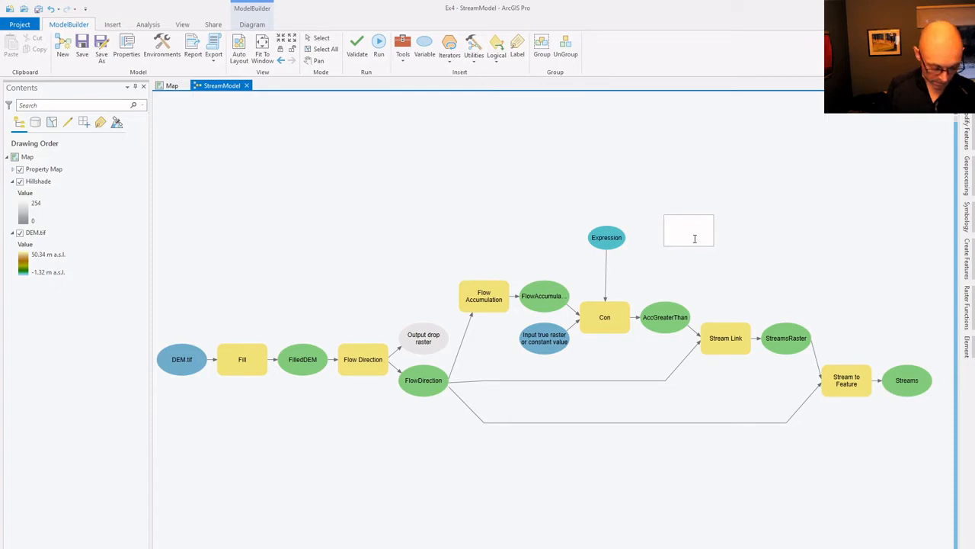
pyautogui.write('VALUE')
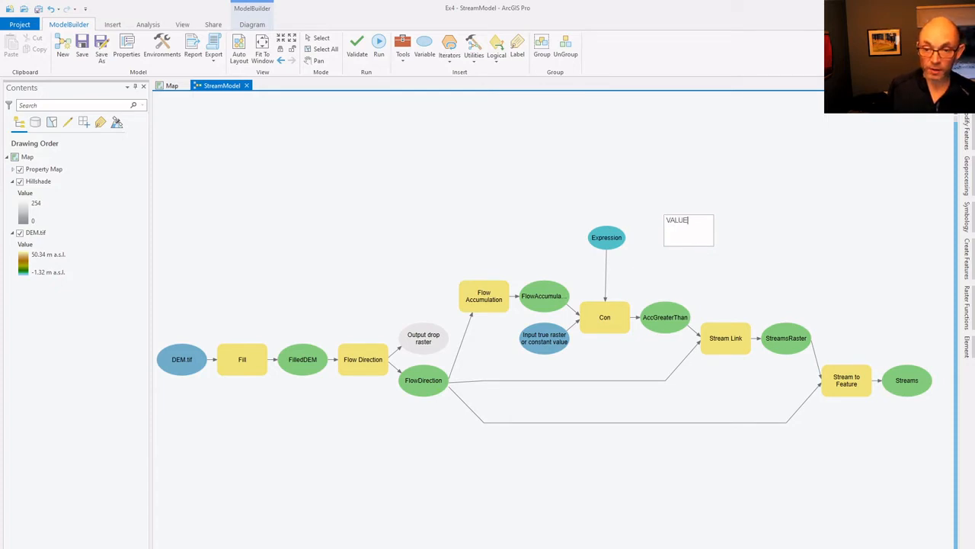
pyautogui.click(694, 258)
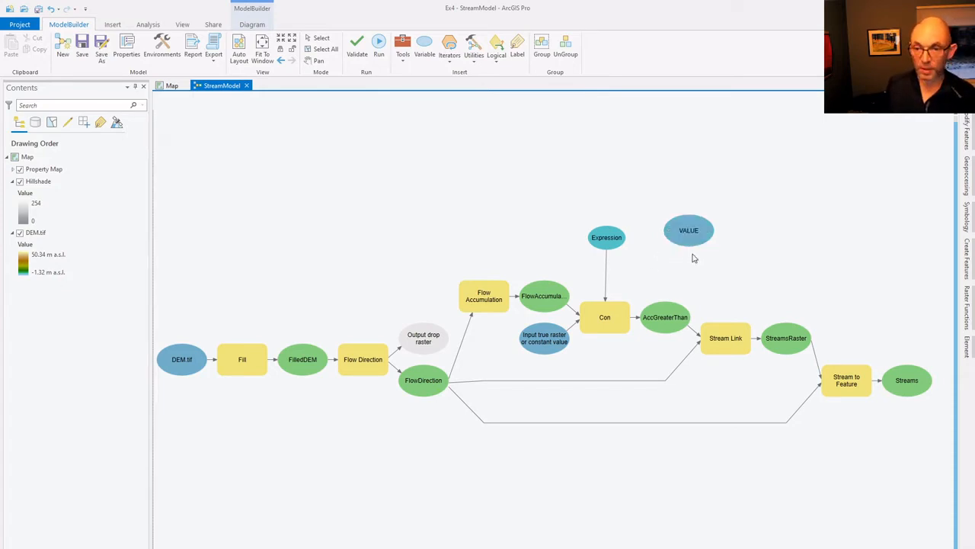
# Make the VALUE variable a model parameter and connect it to the Con tool as a Precondition
pyautogui.rightClick(694, 241)
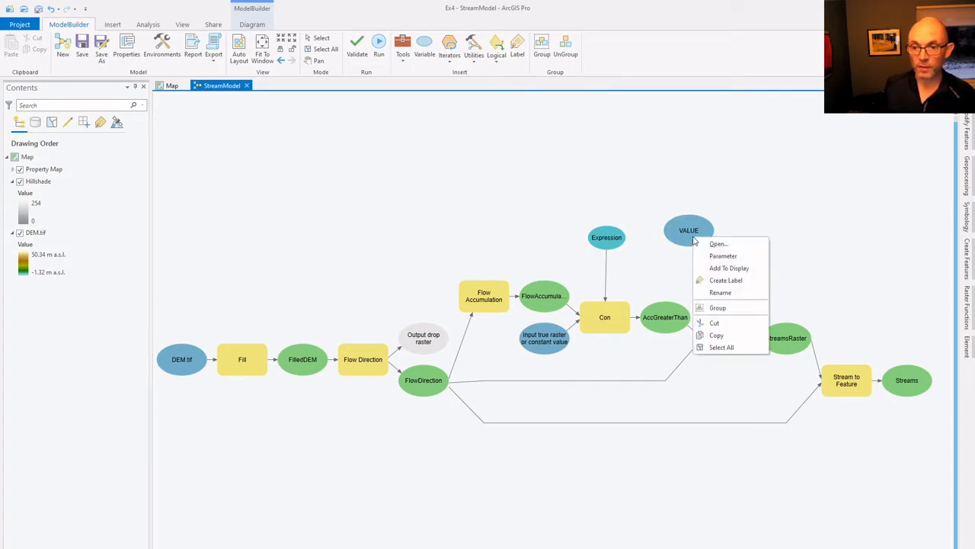
pyautogui.click(726, 256)
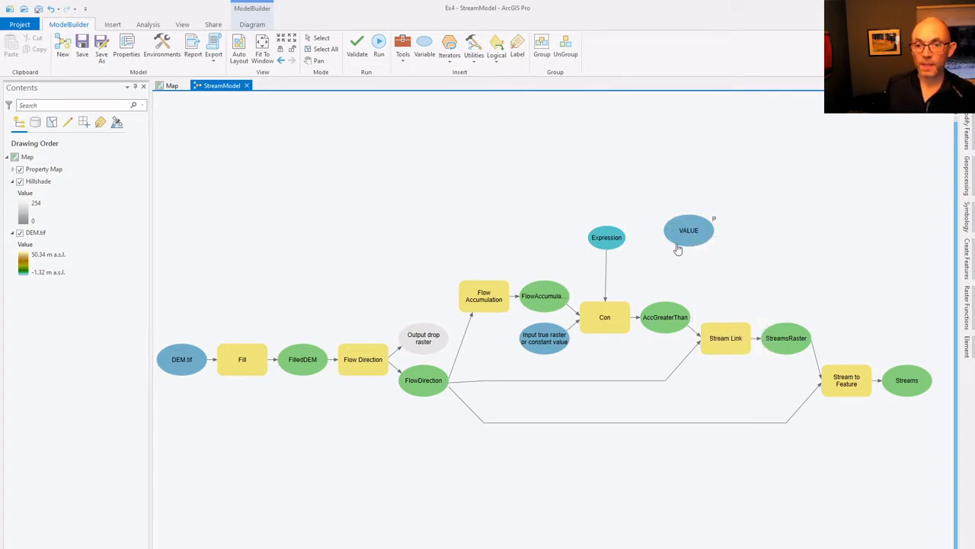
pyautogui.moveTo(677, 241)
pyautogui.moveTo(677, 241); pyautogui.dragTo(615, 322)
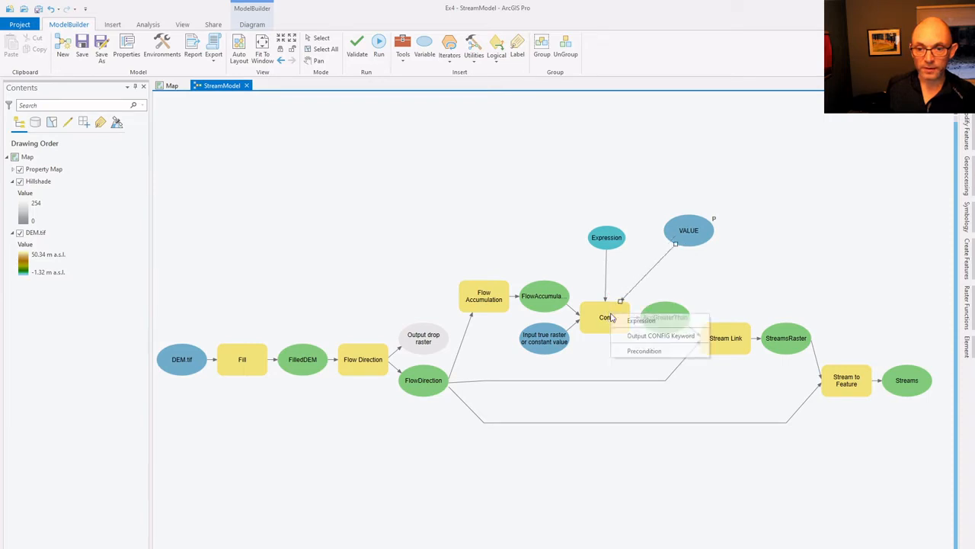
pyautogui.click(638, 352)
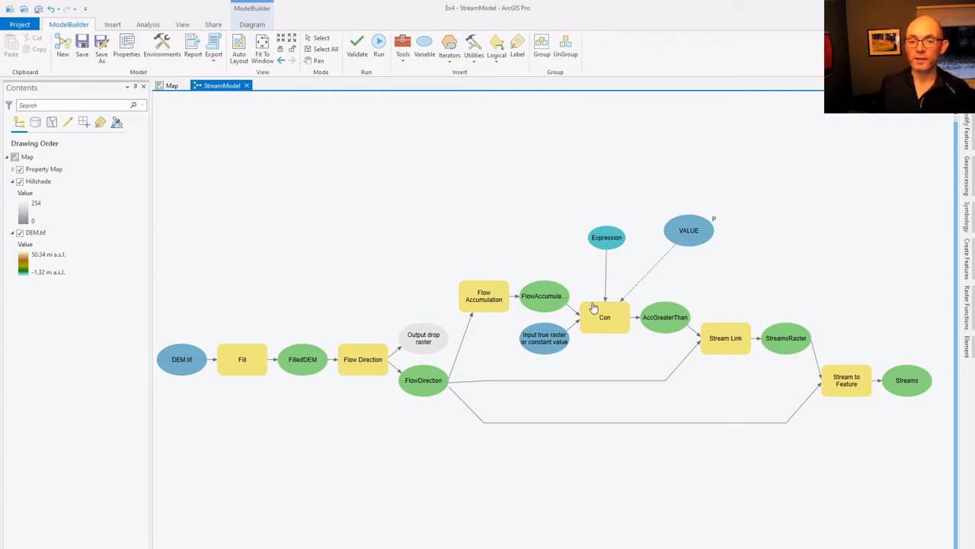
# Check the browser instructions for naming the output, and in ArcGIS Pro change the Streams output feature class name to Streams%VALUE%
pyautogui.moveTo(598, 247)
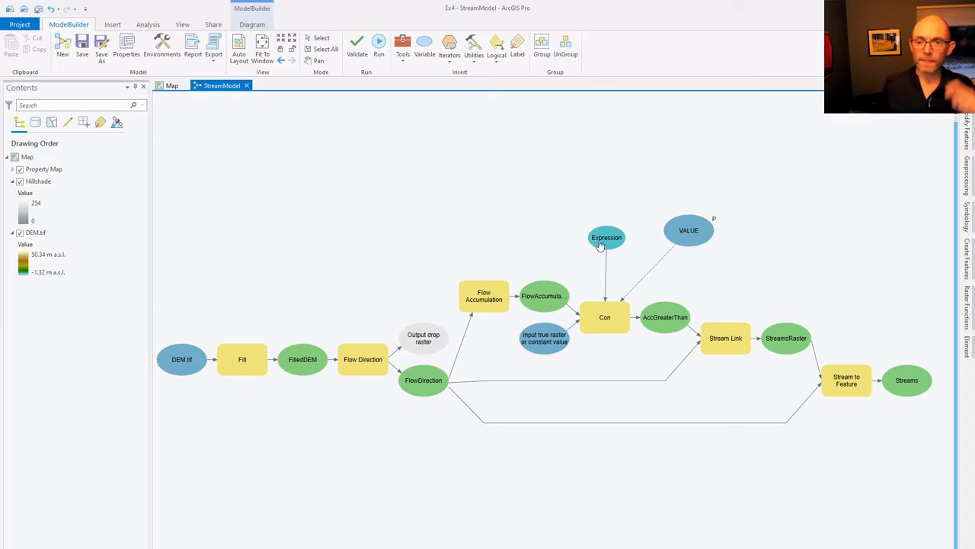
pyautogui.moveTo(689, 241)
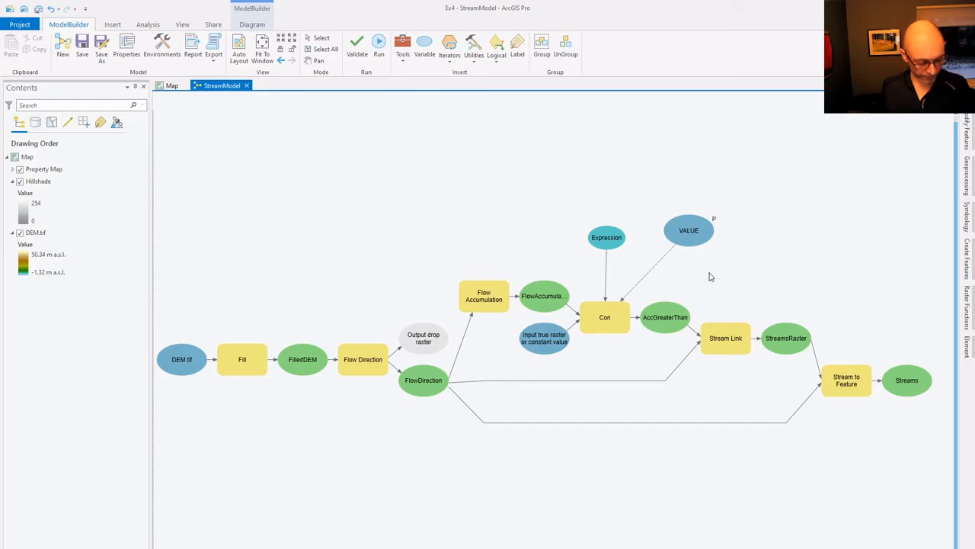
pyautogui.hotkey('alt', 'Tab')
pyautogui.scroll(-2, 666, 410)
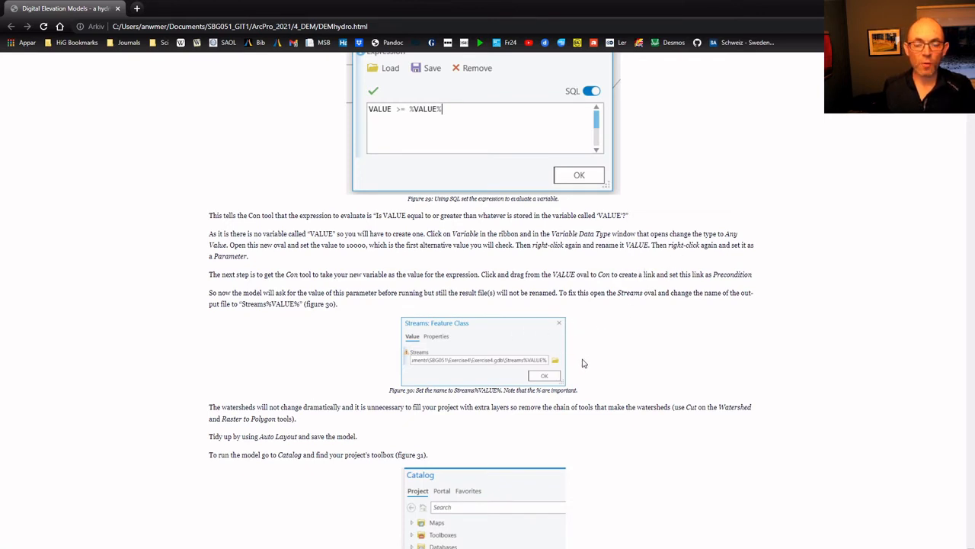
pyautogui.hotkey('alt', 'Tab')
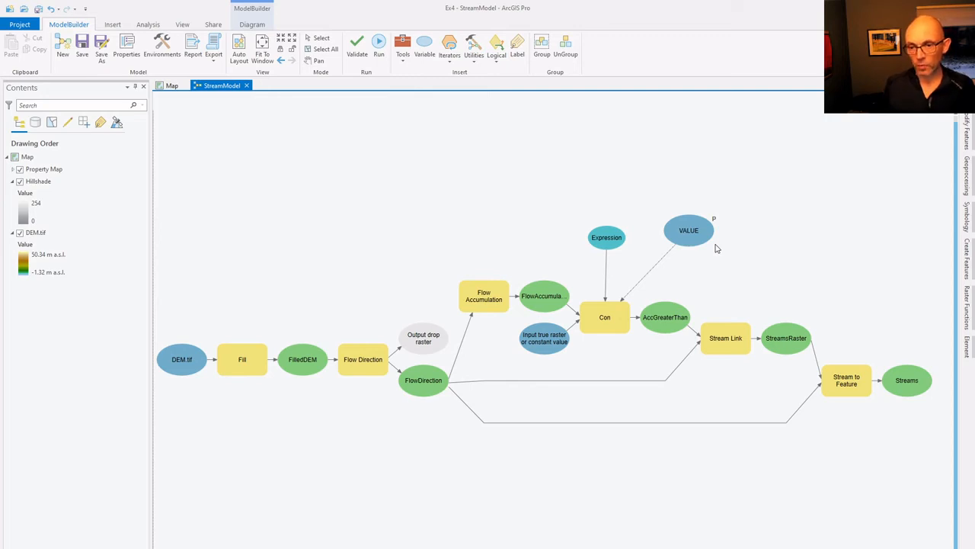
pyautogui.click(911, 390)
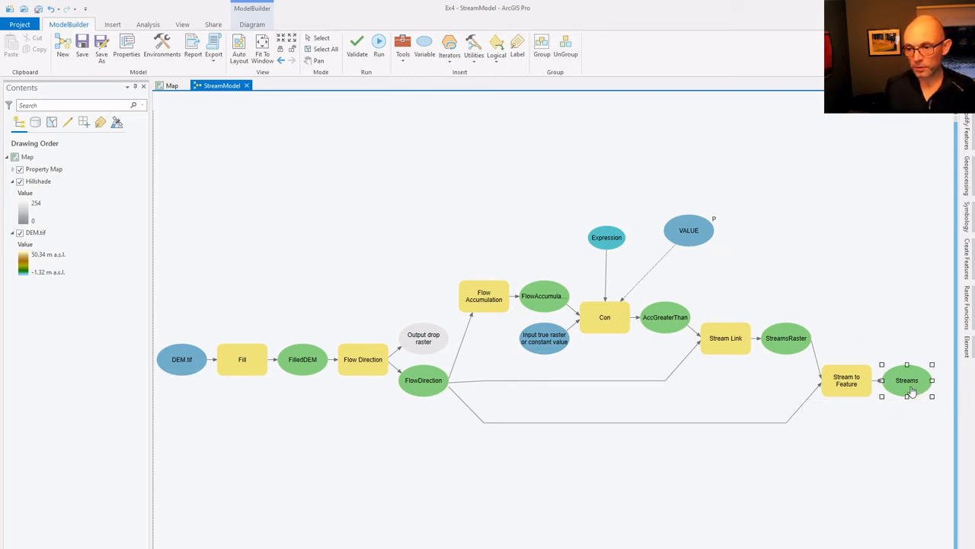
pyautogui.rightClick(910, 389)
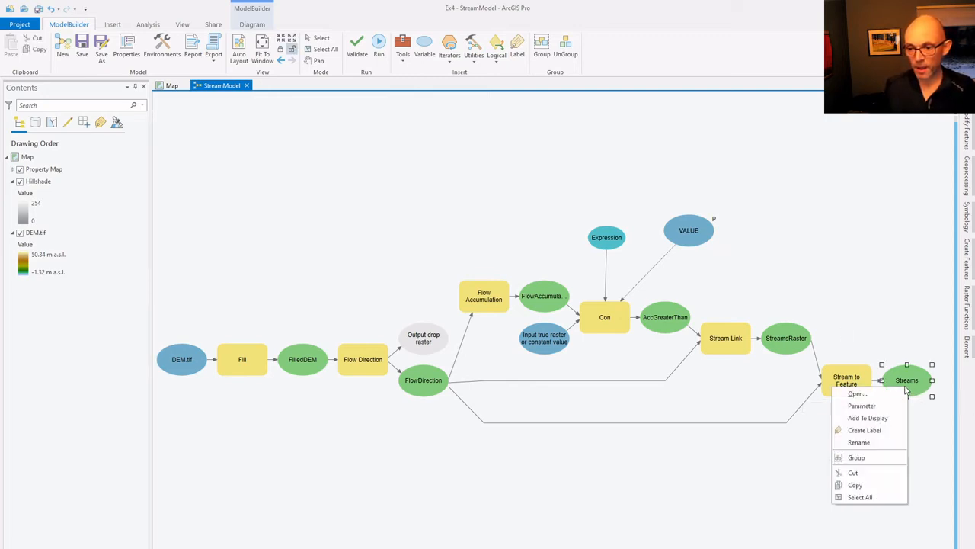
pyautogui.click(877, 393)
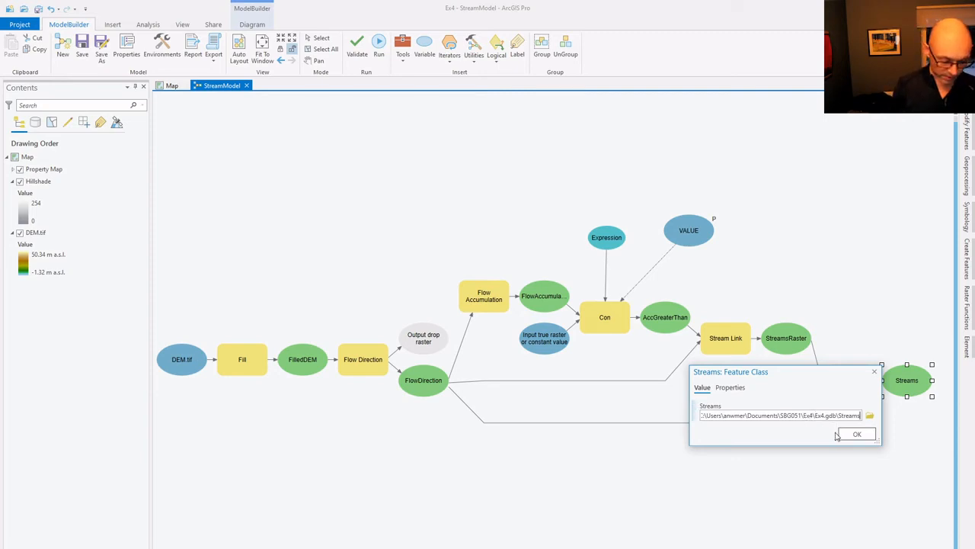
pyautogui.write('%')
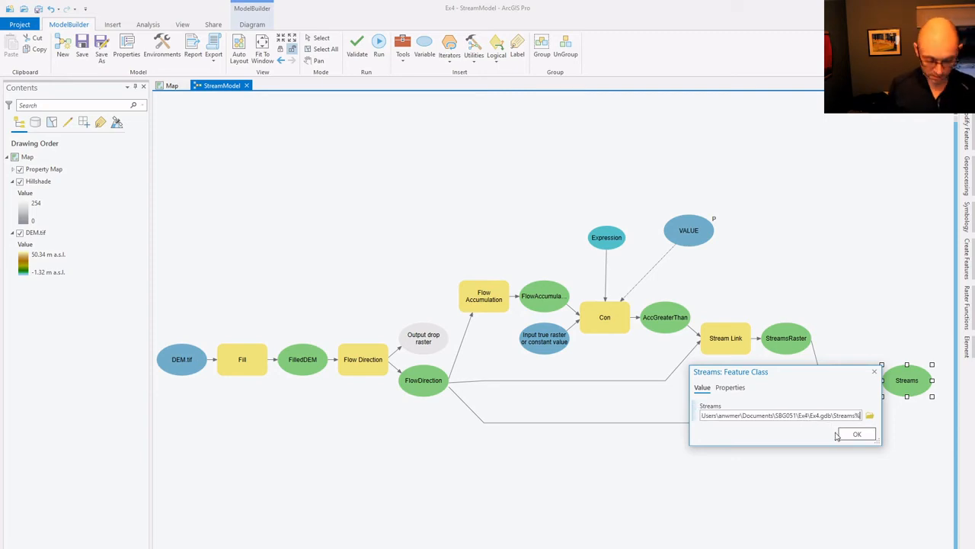
pyautogui.write('VALUE')
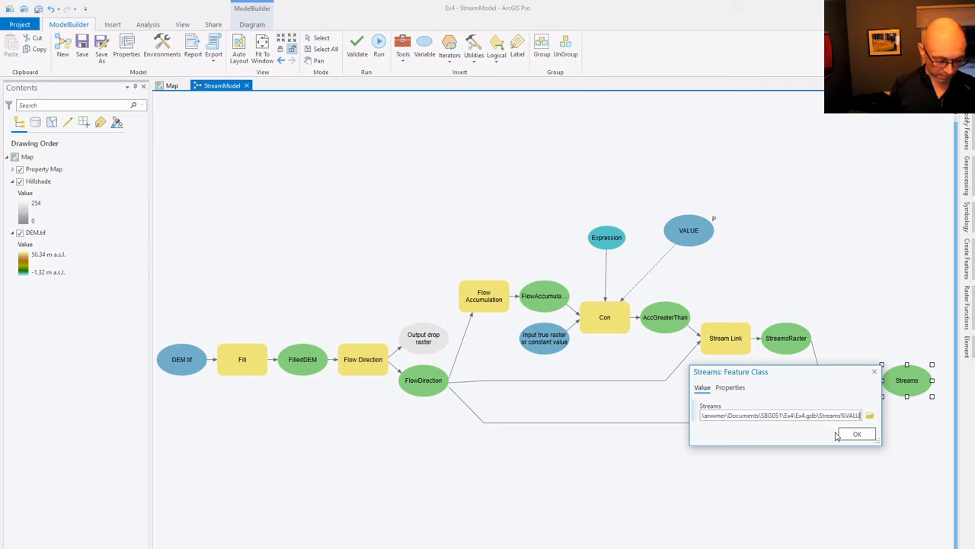
pyautogui.write('%')
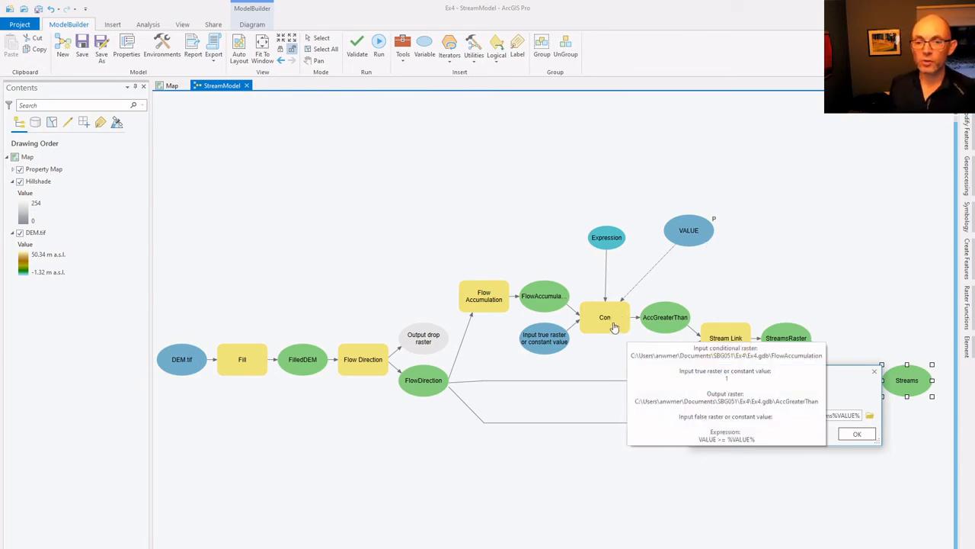
pyautogui.click(836, 415)
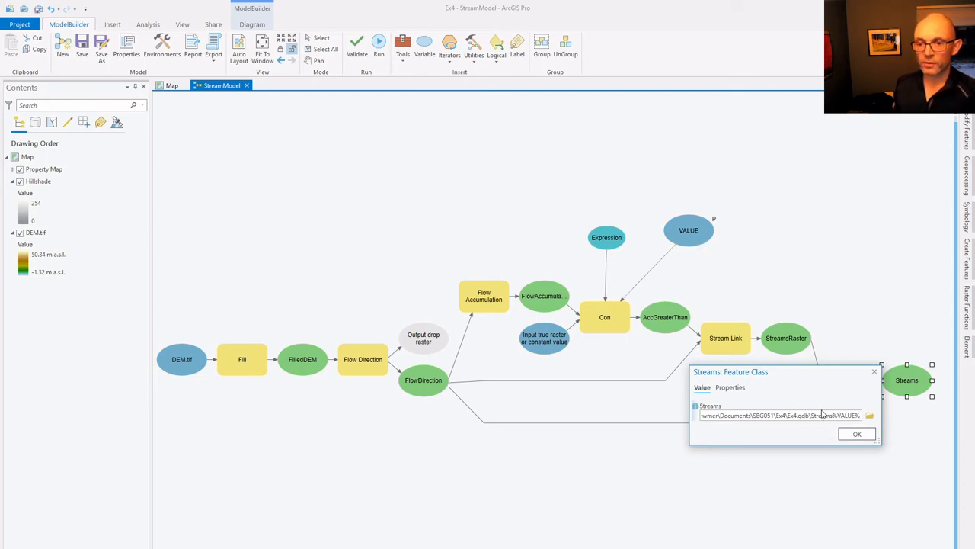
pyautogui.click(855, 436)
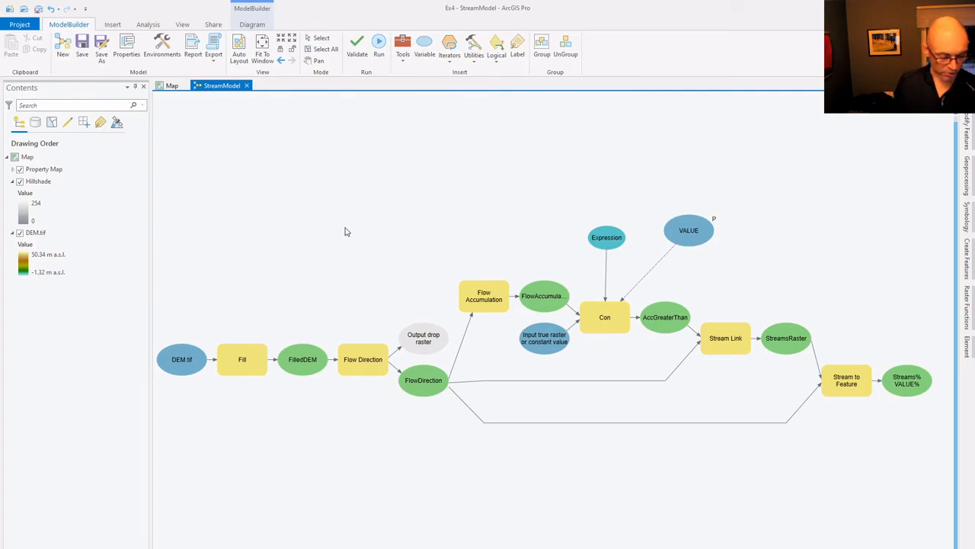
# Read the remaining browser instructions on running the model, and in ArcGIS Pro tidy the model with Auto Layout and save it
pyautogui.hotkey('alt', 'Tab')
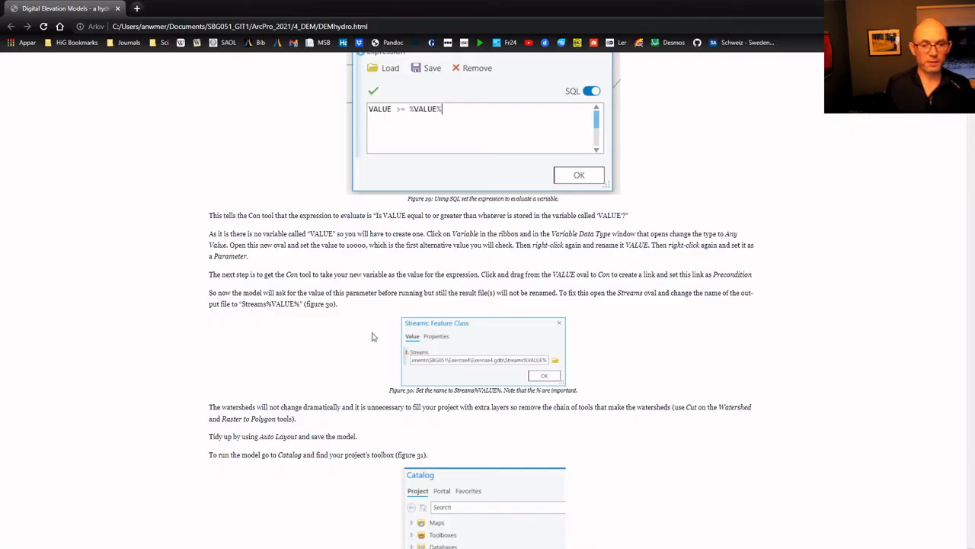
pyautogui.scroll(-1, 366, 343)
pyautogui.scroll(-2, 366, 343)
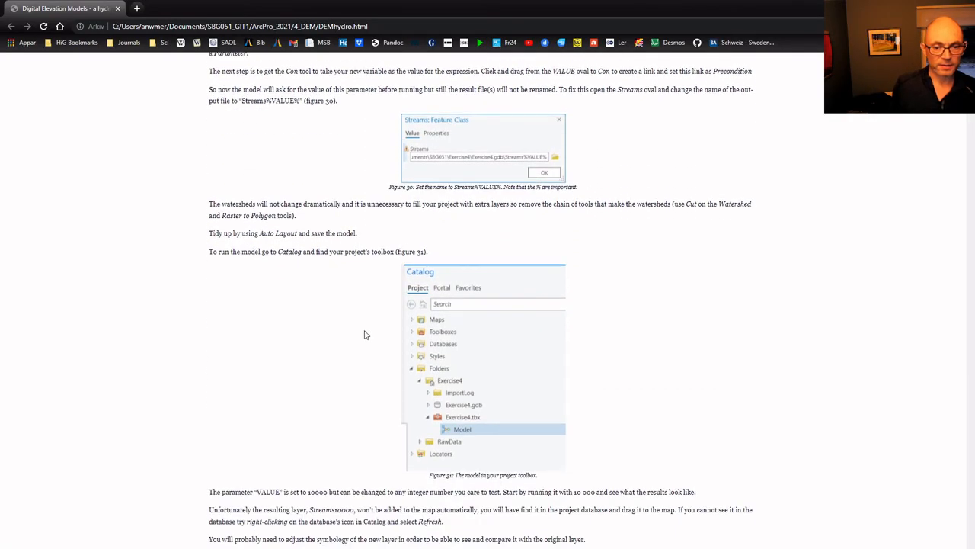
pyautogui.scroll(-2, 325, 274)
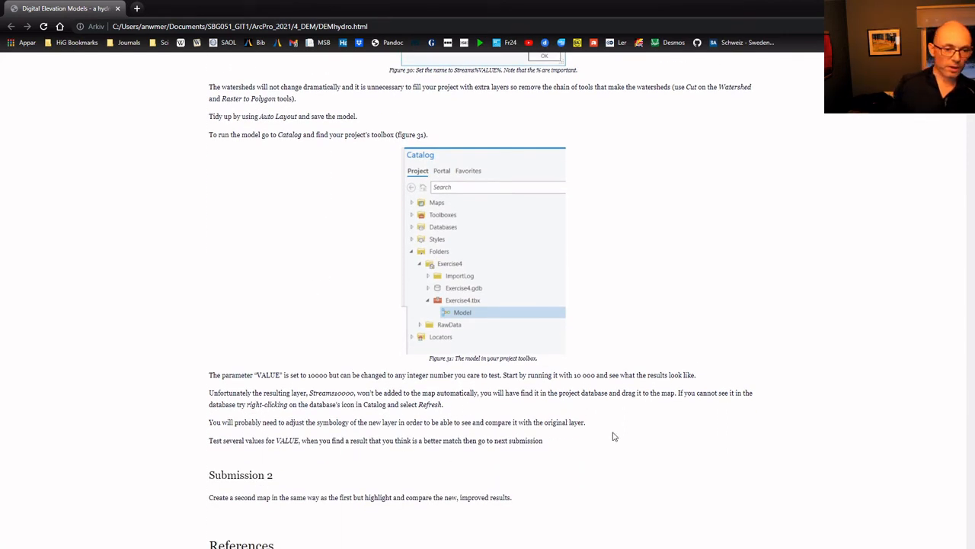
pyautogui.hotkey('alt', 'Tab')
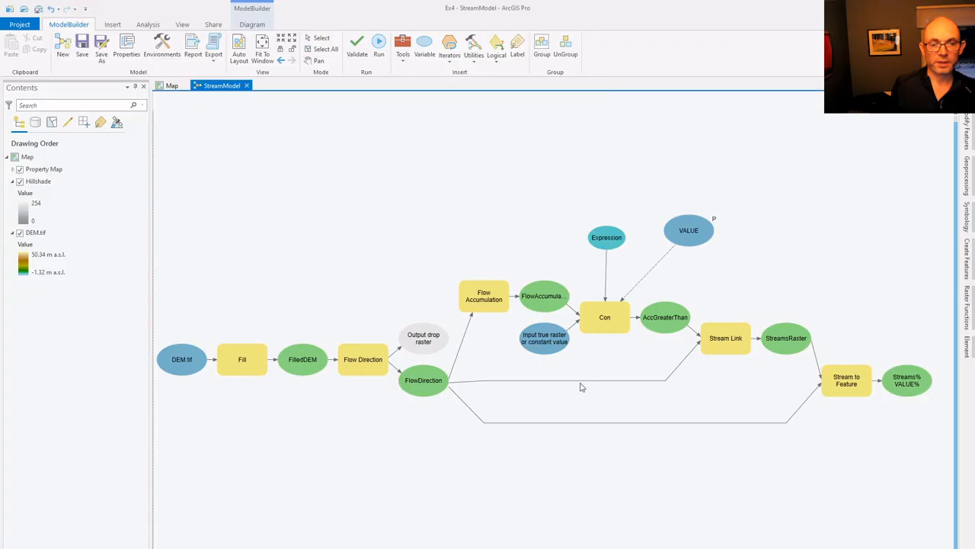
pyautogui.click(239, 58)
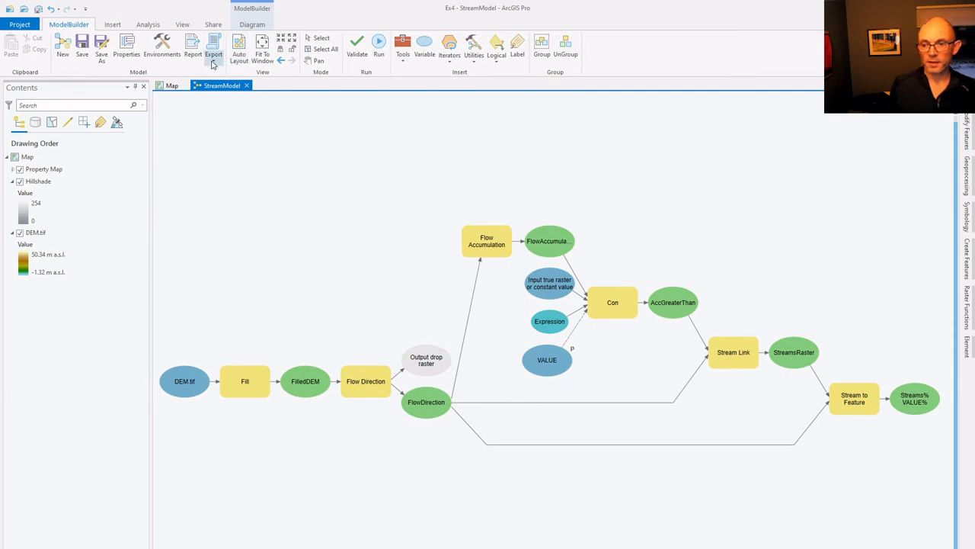
pyautogui.click(84, 53)
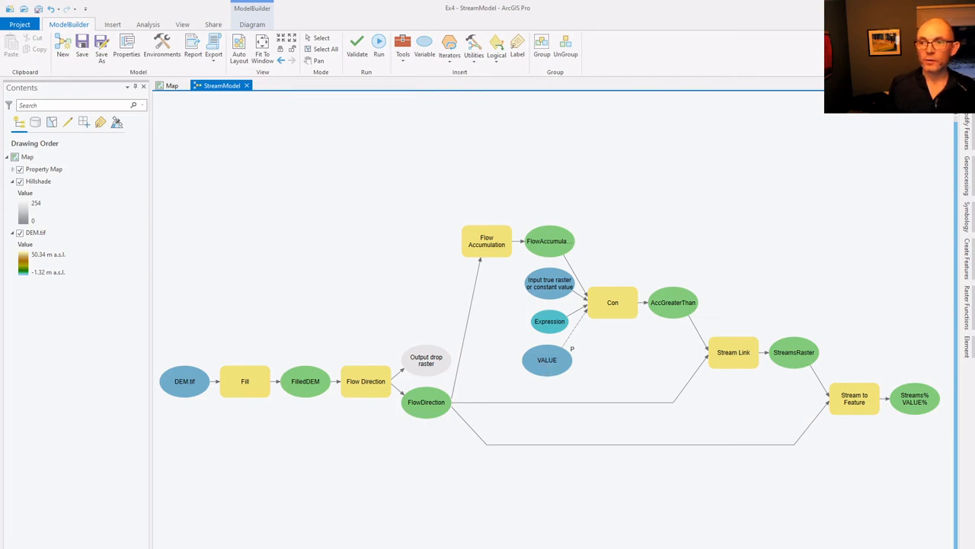
# Refresh the Ex4.tbx toolbox in the project's Ex4 folder and run StreamModel as a tool with VALUE at 10000
pyautogui.click(818, 246)
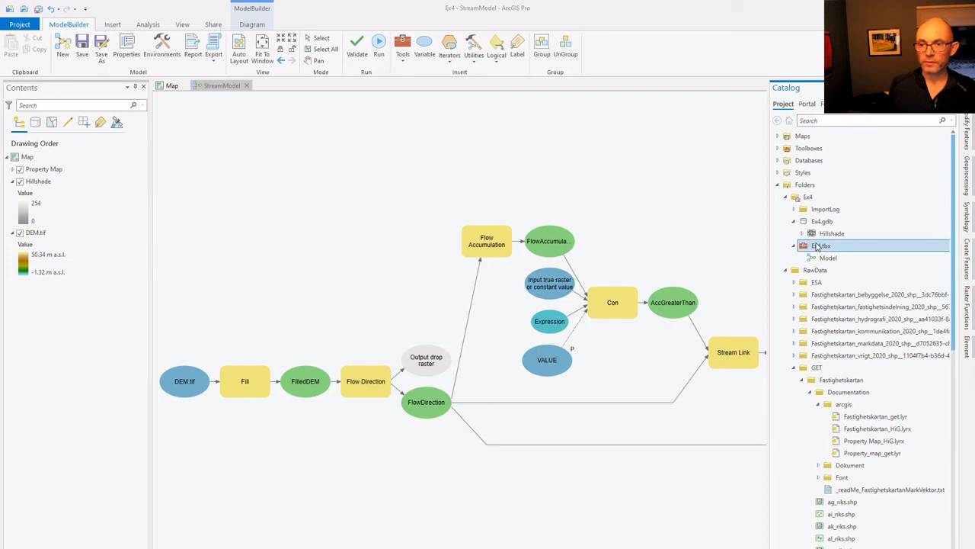
pyautogui.rightClick(817, 246)
pyautogui.click(842, 290)
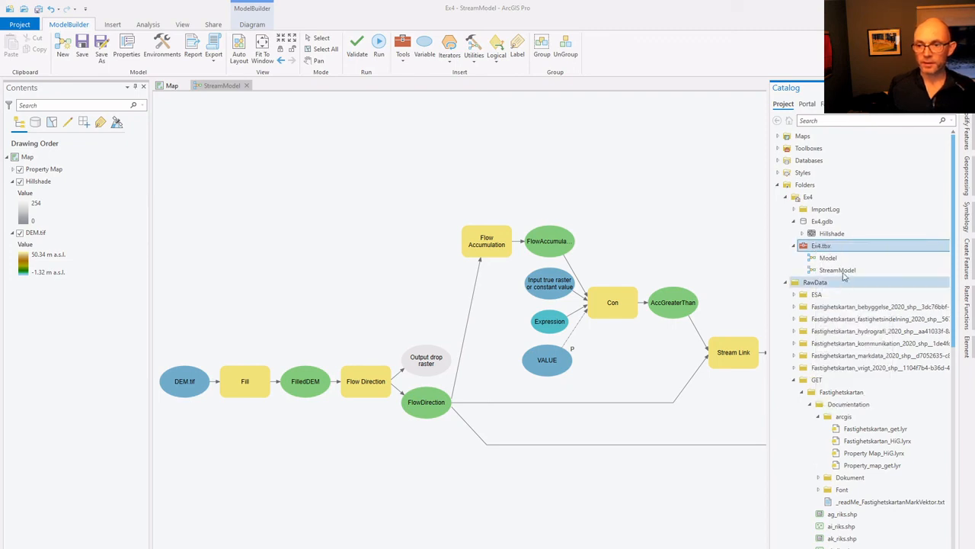
pyautogui.rightClick(841, 272)
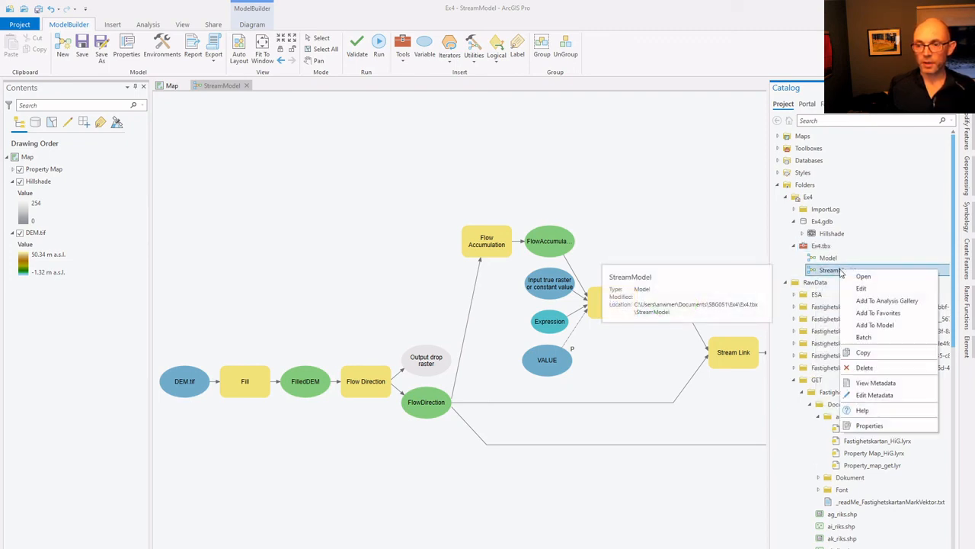
pyautogui.click(863, 277)
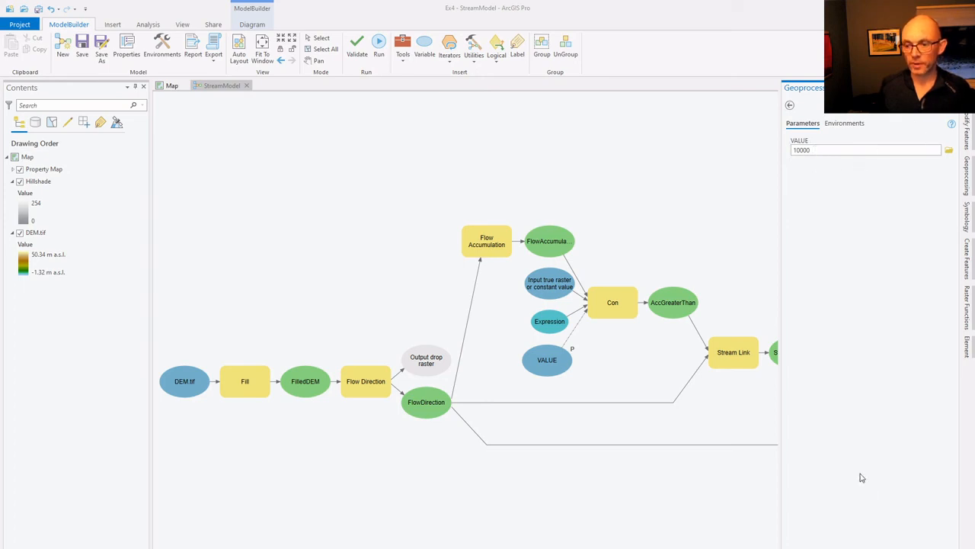
pyautogui.click(931, 547)
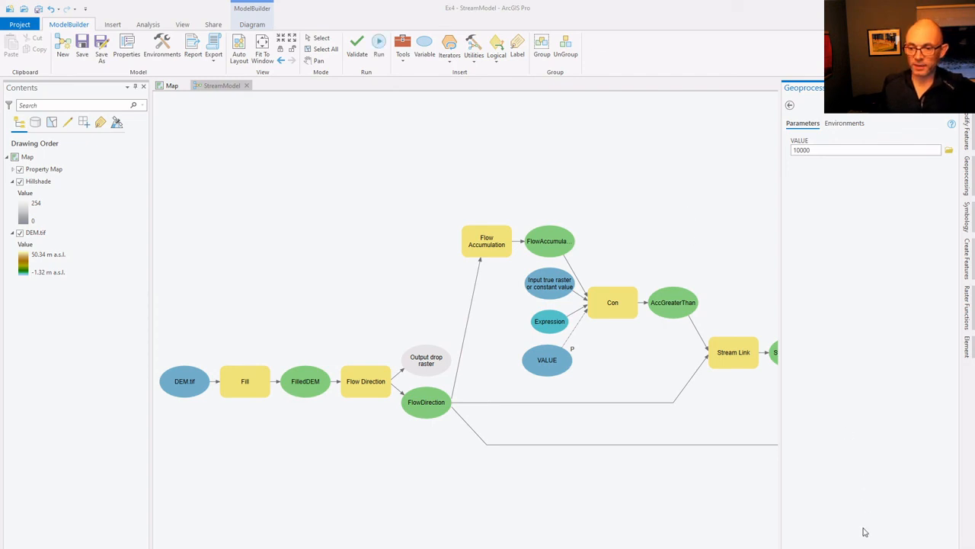
pyautogui.click(729, 169)
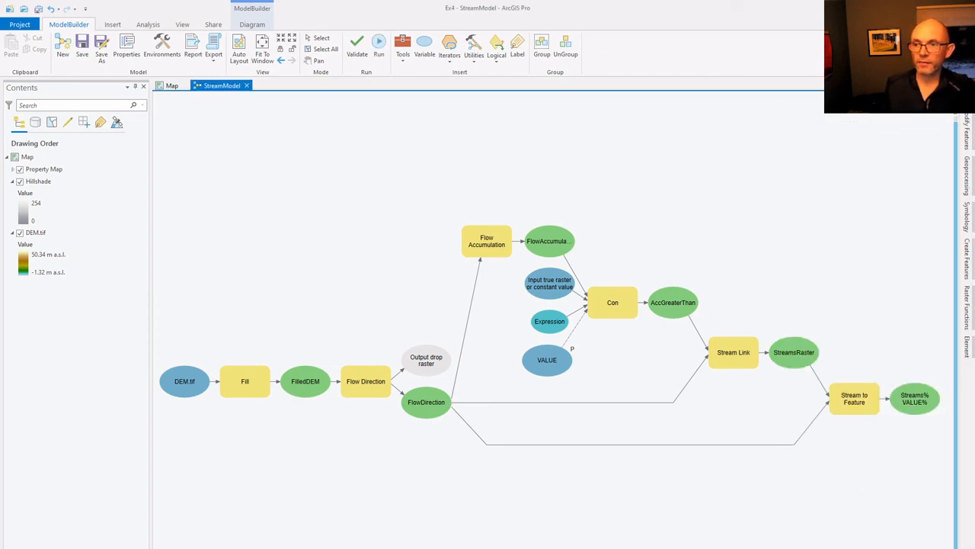
# Refresh the Ex4.gdb geodatabase in the project catalog and locate the Streams10000 feature class
pyautogui.click(967, 93)
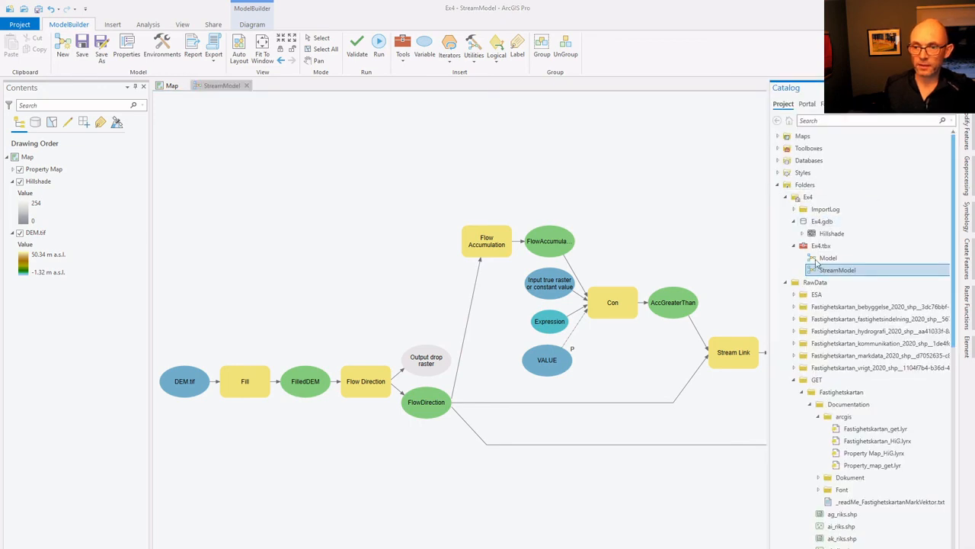
pyautogui.rightClick(823, 222)
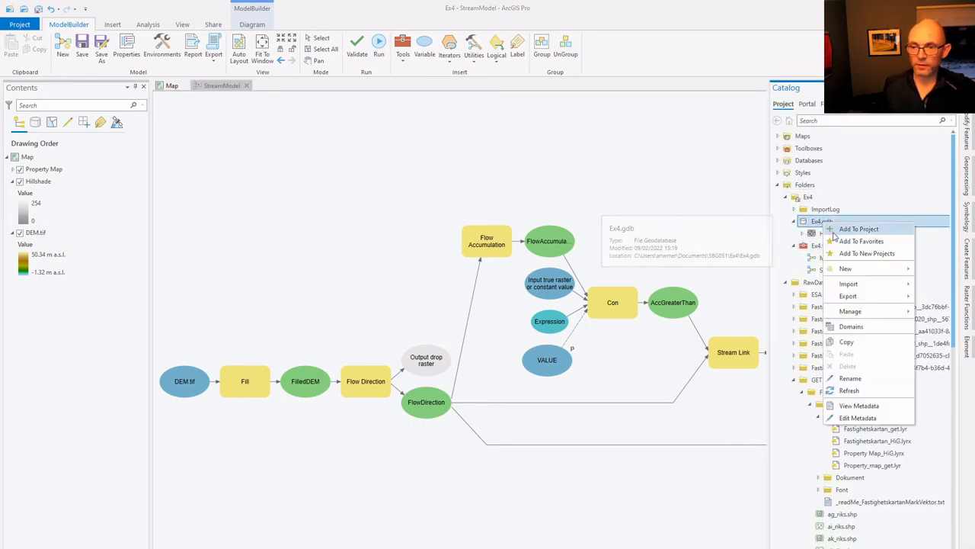
pyautogui.click(851, 391)
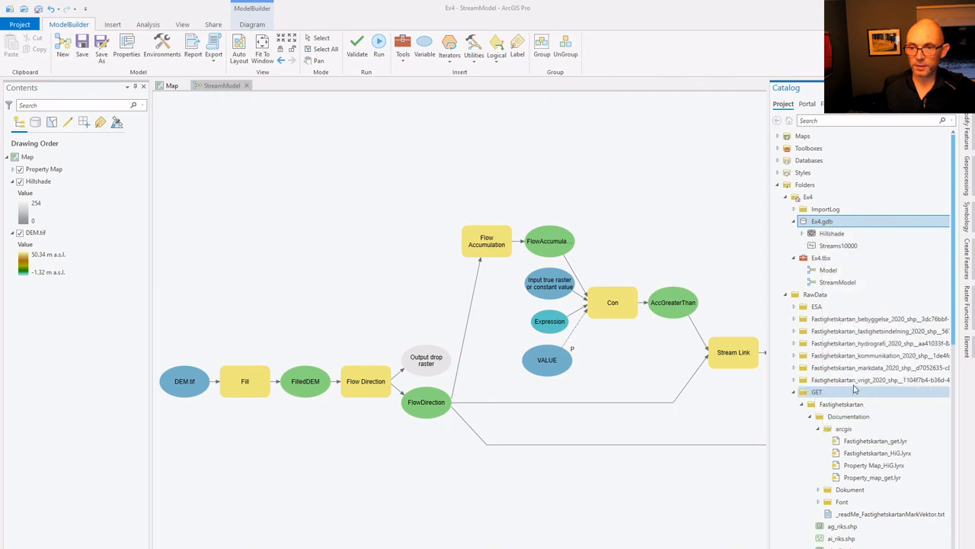
pyautogui.moveTo(831, 250)
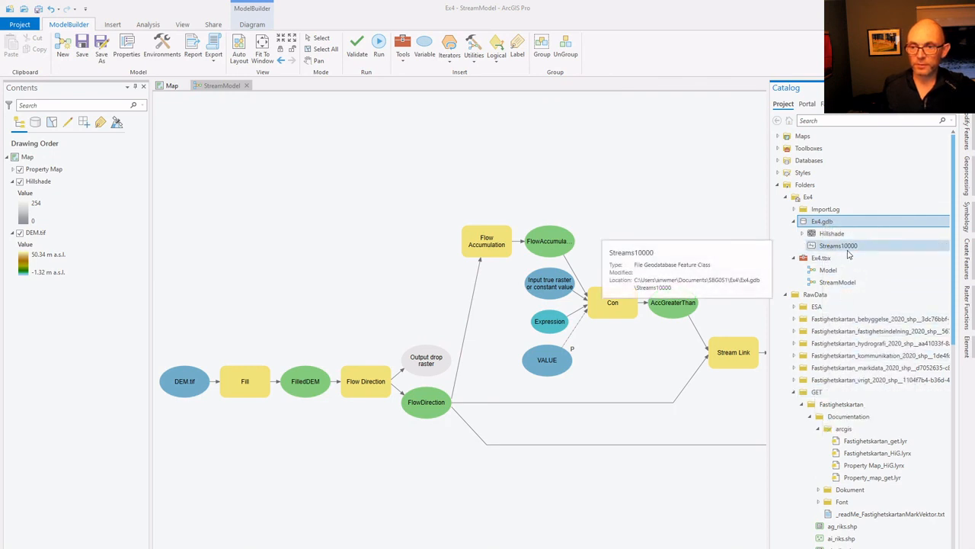